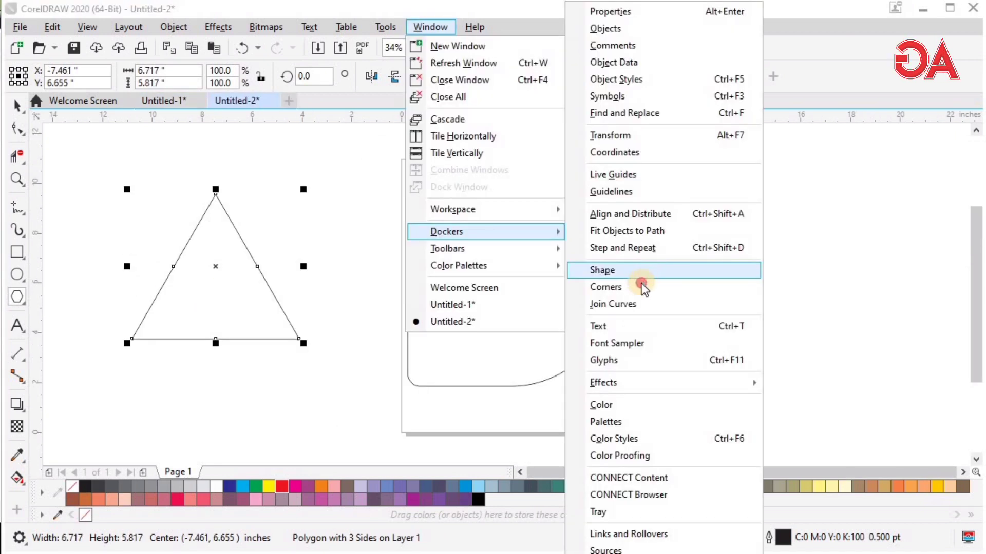
- Round the three corners of the triangle with a 0.6-inch fillet
click(642, 288)
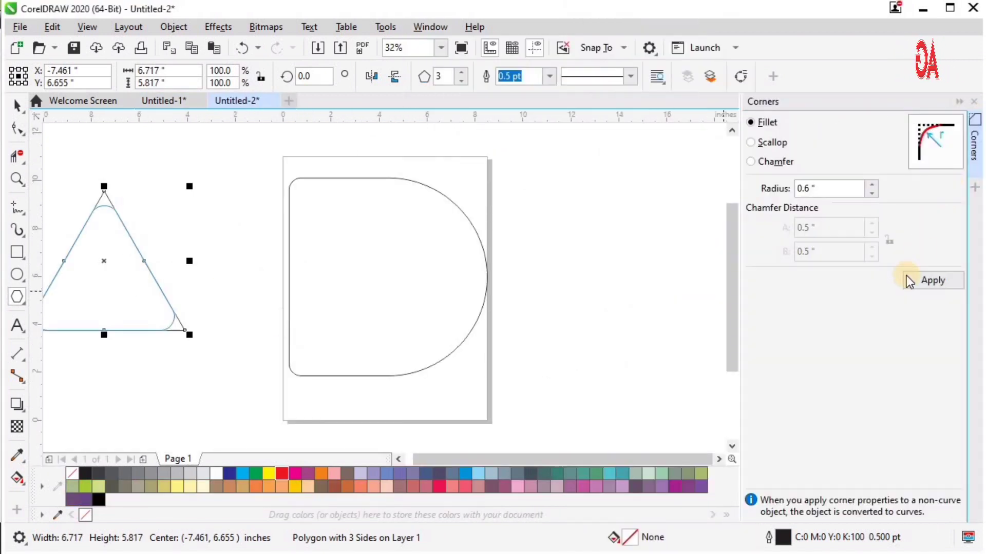
drag(117, 265, 178, 272)
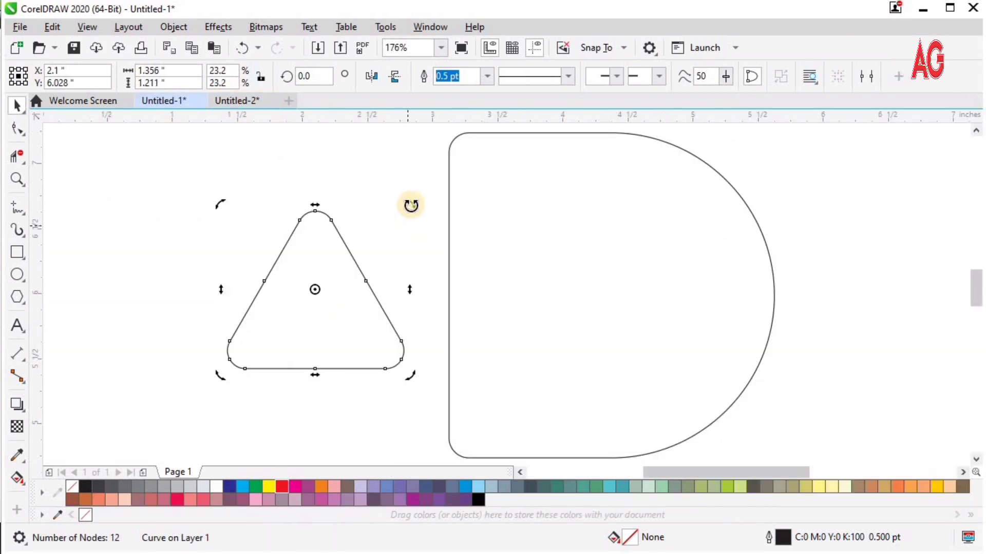
- Rotate the rounded triangle to 270 degrees and centre it inside the D shape
drag(396, 298, 338, 317)
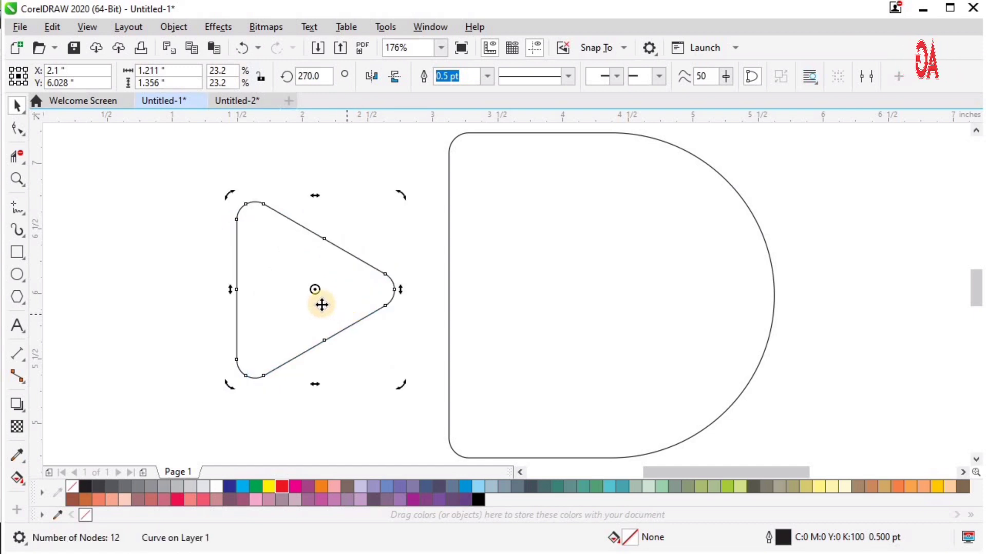
drag(497, 304, 680, 341)
key(ctrl+a)
key(c)
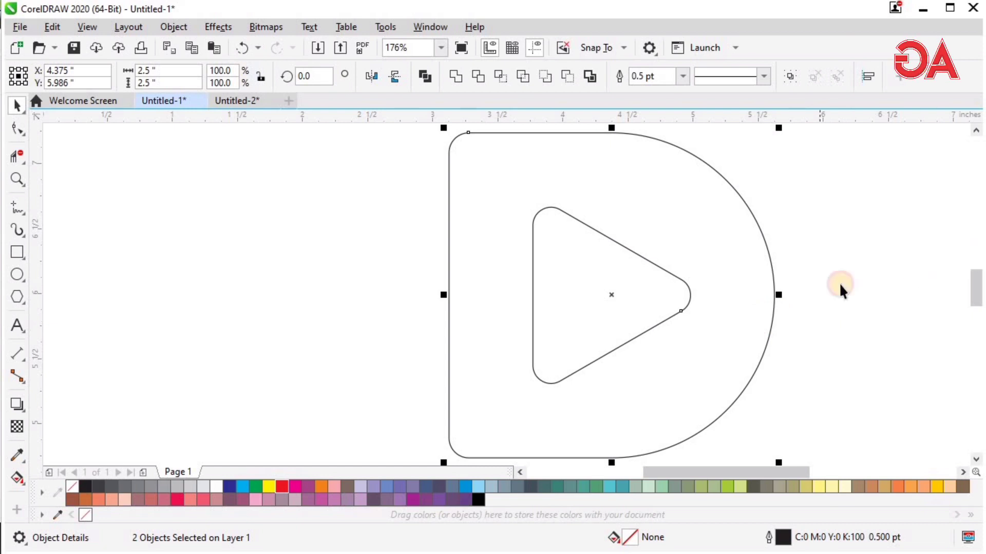
- Scale the triangle down about its centre to about 1.25 inches high inside the D shape
scroll(839, 283, up, 2)
scroll(772, 268, down, 2)
scroll(750, 308, right, 1)
click(537, 302)
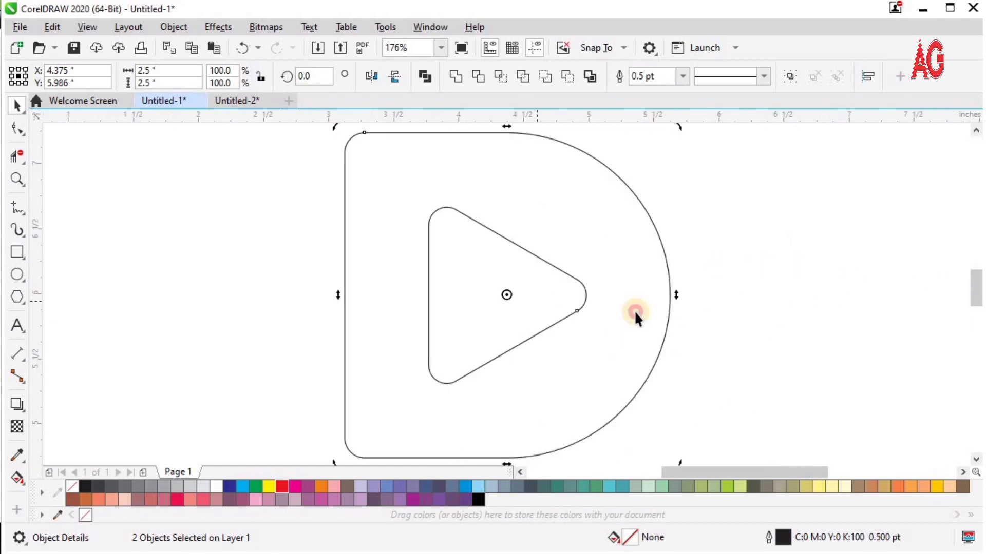
click(635, 311)
click(577, 296)
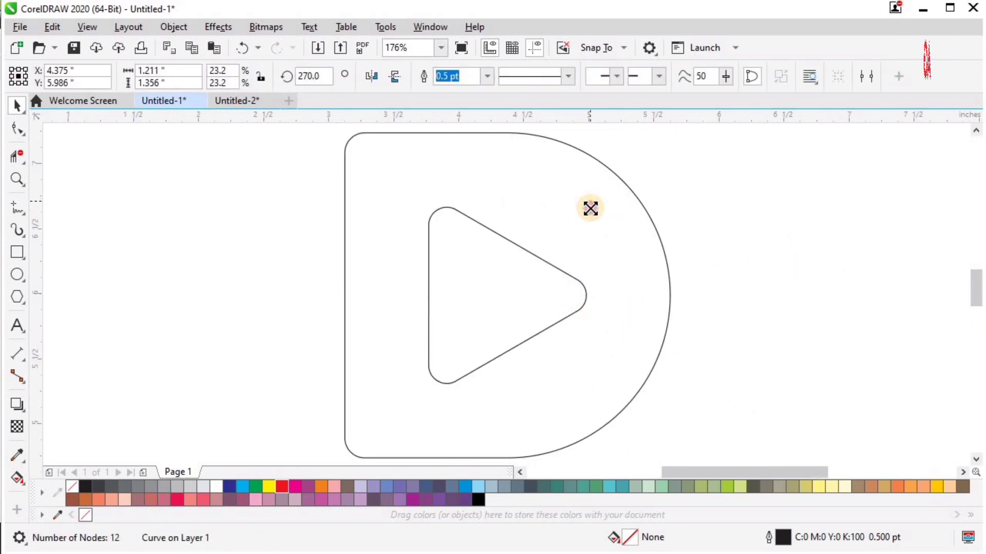
drag(590, 208, 630, 253)
shift+click(629, 253)
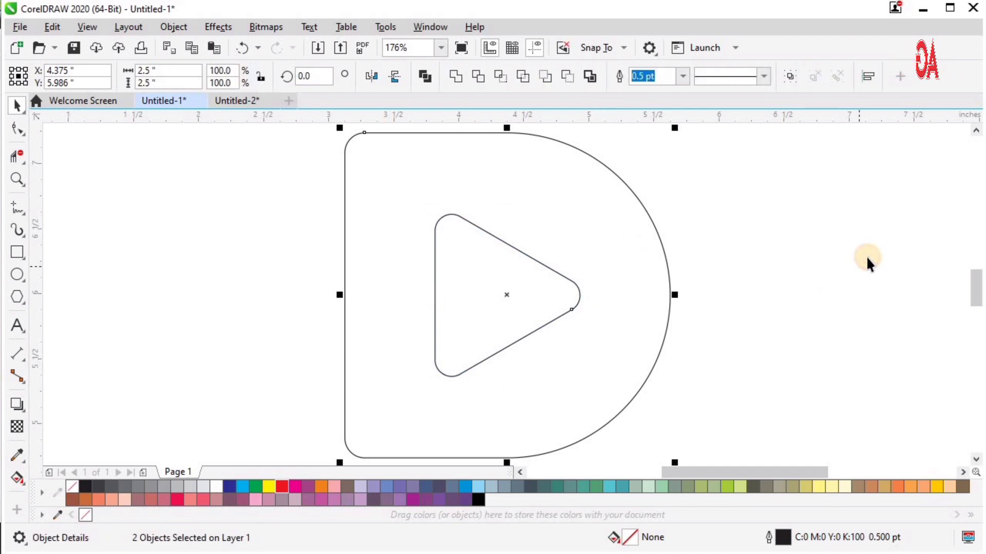
click(867, 255)
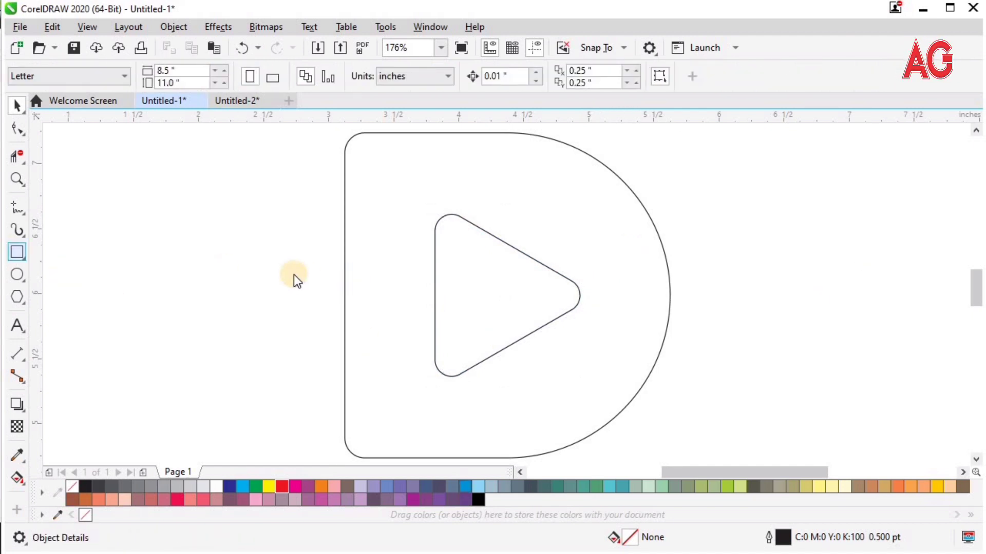
- Draw a rectangle about 1.56 by 0.41 inches from outside the D to the triangle's left edge and centre it vertically on the triangle
click(23, 257)
click(110, 249)
mouse_move(231, 260)
mouse_down()
mouse_move(284, 282)
mouse_move(409, 305)
mouse_move(410, 291)
mouse_move(420, 292)
mouse_move(434, 314)
mouse_up()
key(z)
drag(178, 235, 662, 425)
key(space)
shift+click(622, 279)
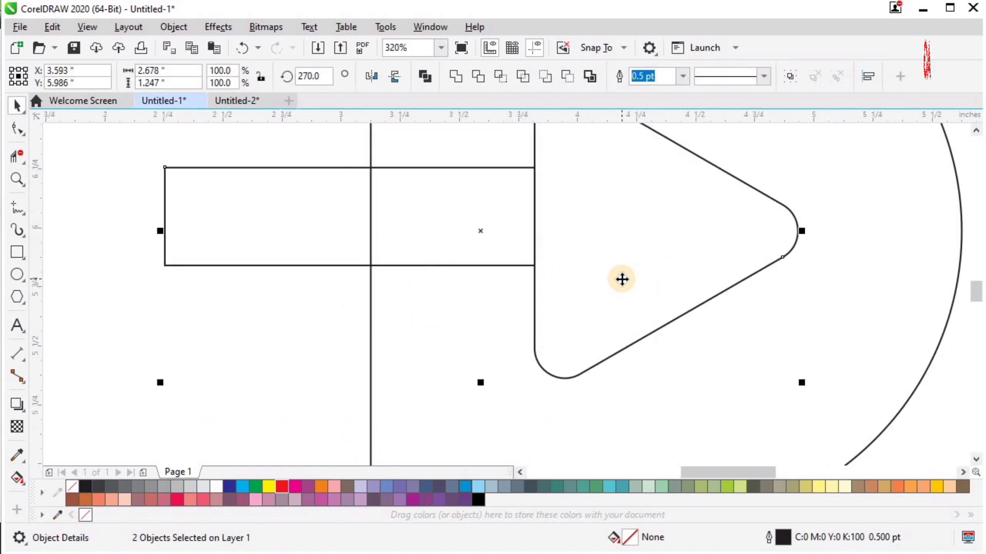
key(c)
click(216, 329)
click(303, 361)
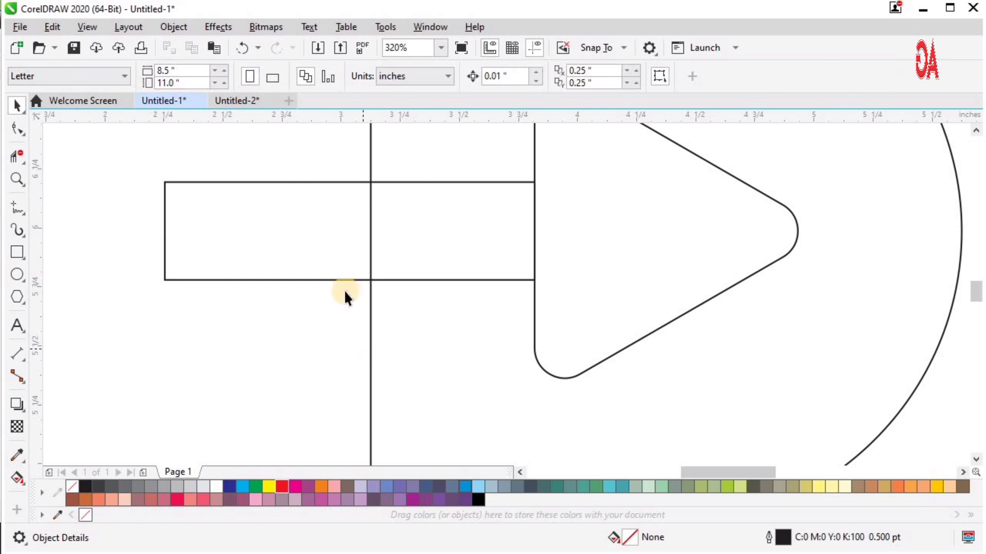
- Shift the rectangle about 0.1 inch right to overlap the triangle and weld the two into one arrow shape
key(F4)
key(F2)
drag(199, 171, 849, 468)
key(z)
click(273, 291)
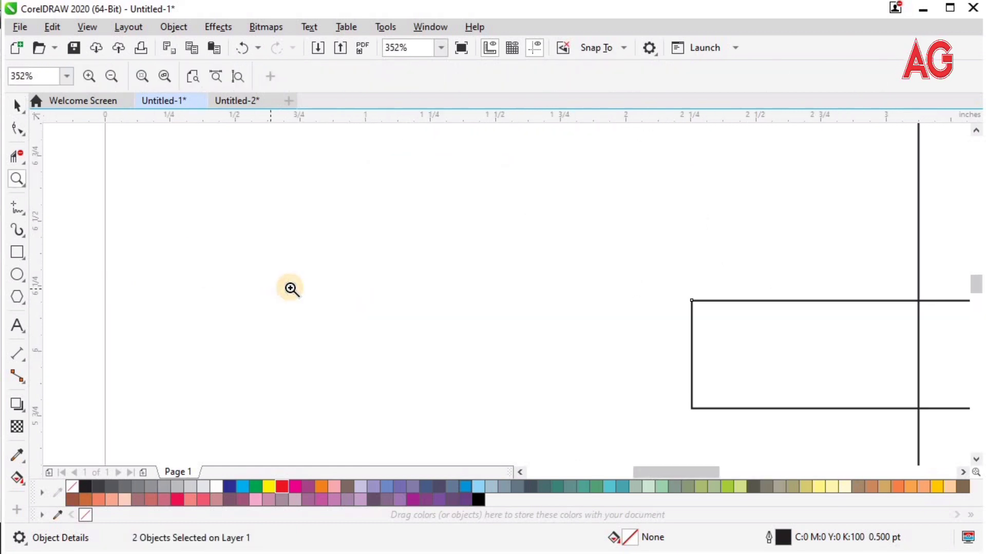
key(F4)
key(space)
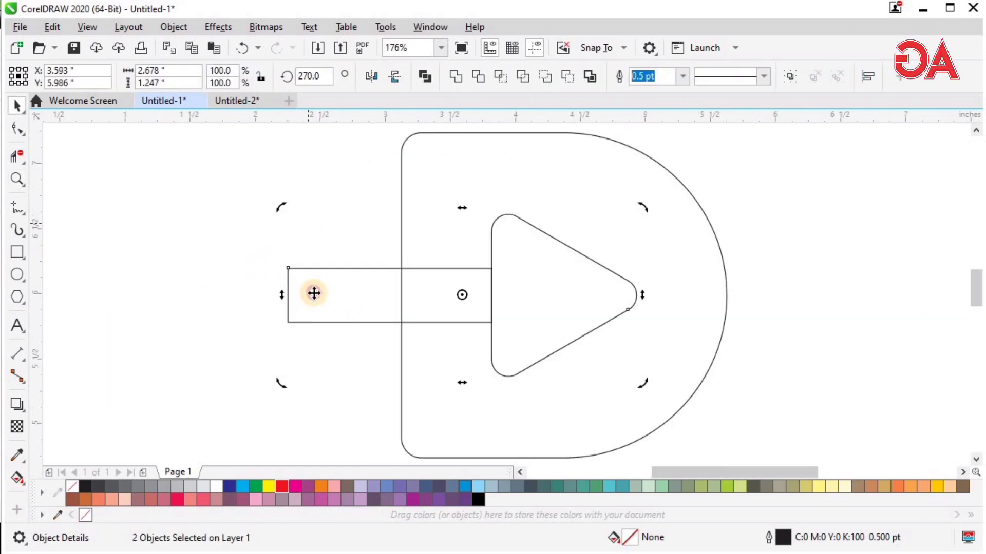
key(Escape)
click(492, 283)
key(Escape)
click(497, 283)
click(458, 301)
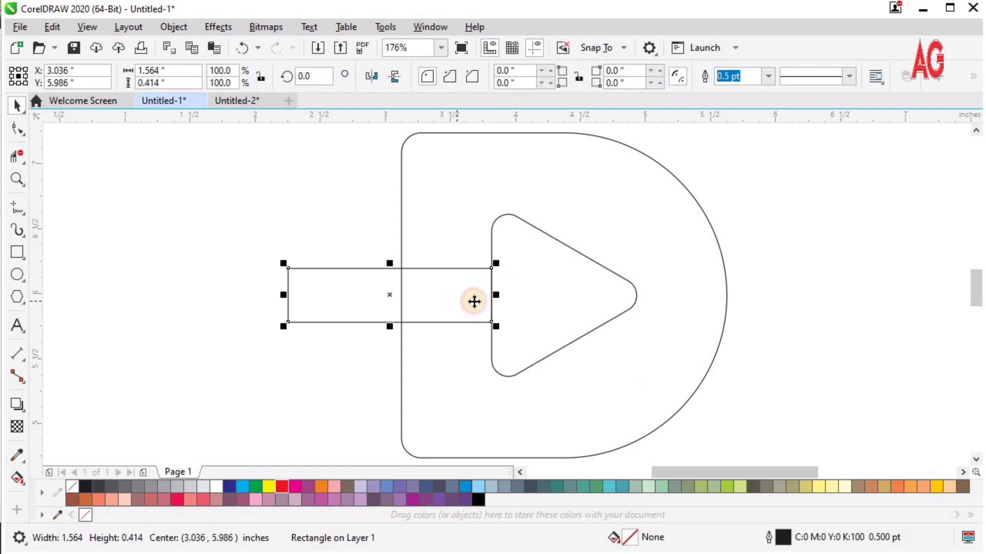
key(Right)
shift+click(573, 294)
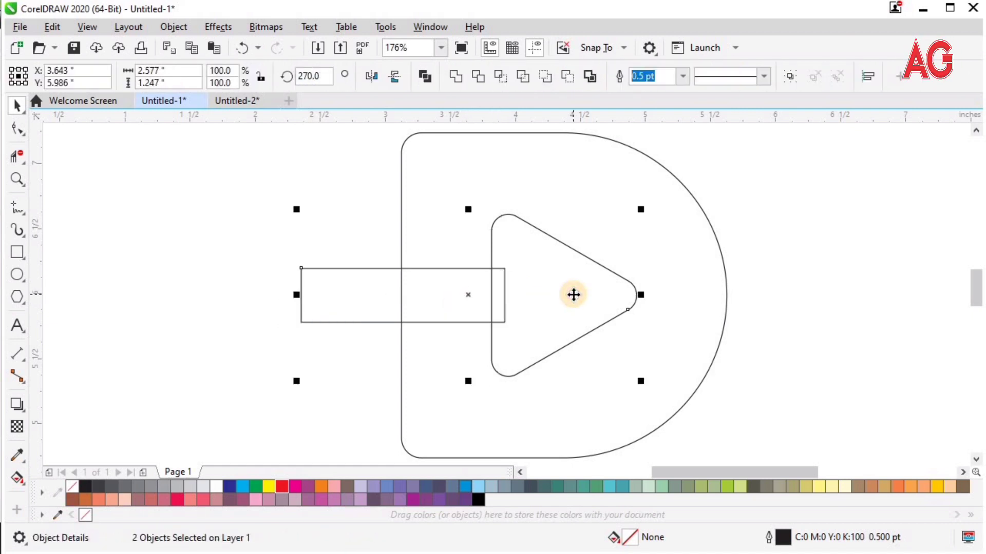
click(454, 78)
- Subtract the arrow shape from the D to leave an arrow-shaped cut-out open on its left side
key(z)
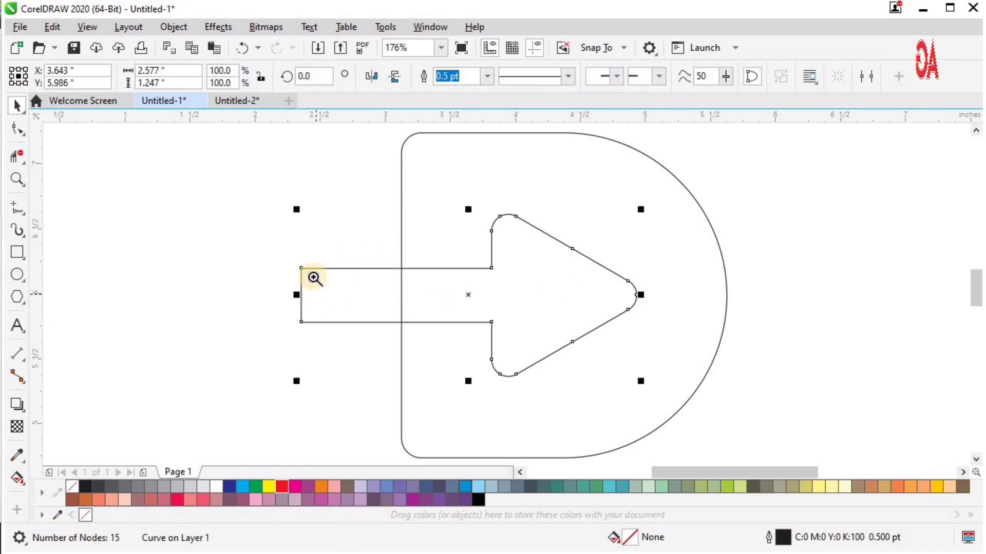
drag(204, 188, 780, 421)
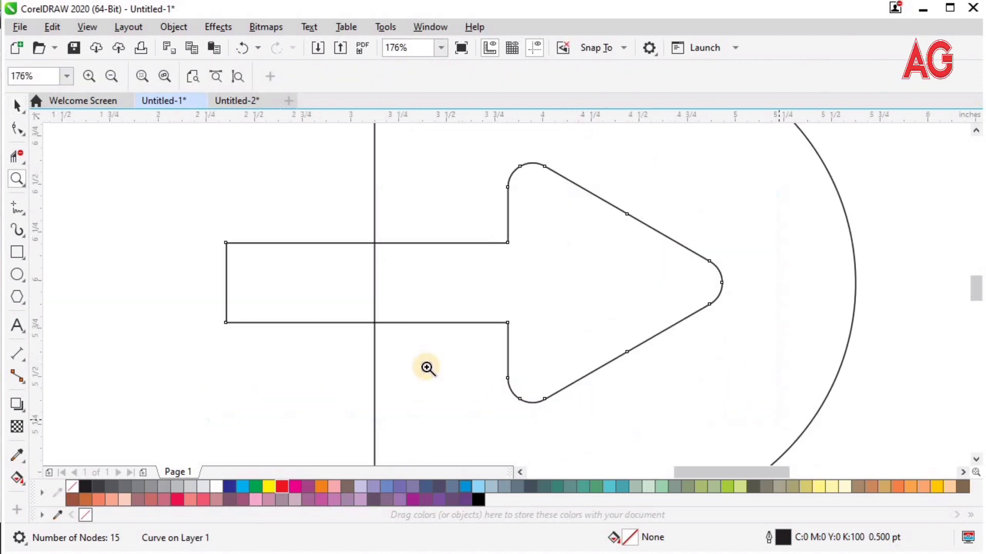
key(space)
click(359, 284)
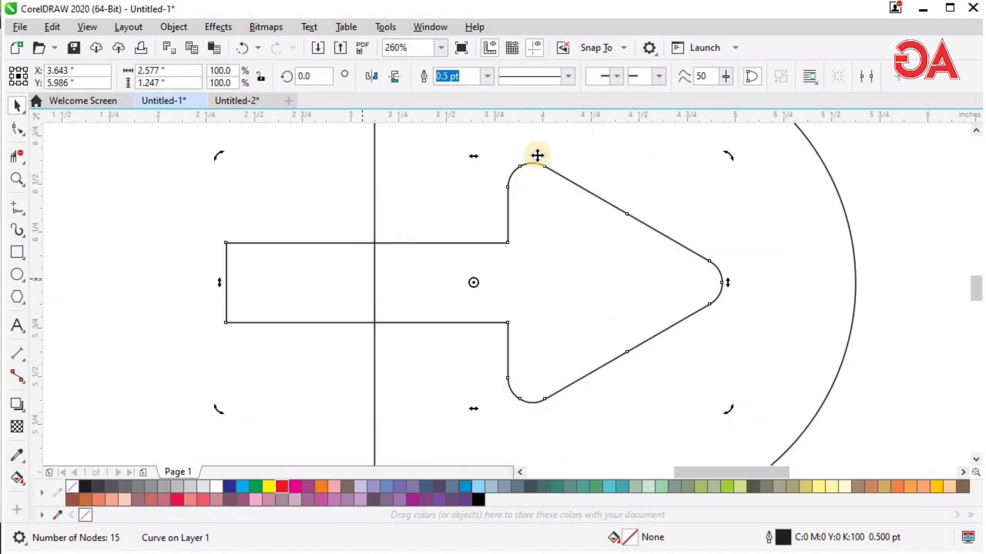
key(ctrl+a)
click(569, 78)
click(281, 212)
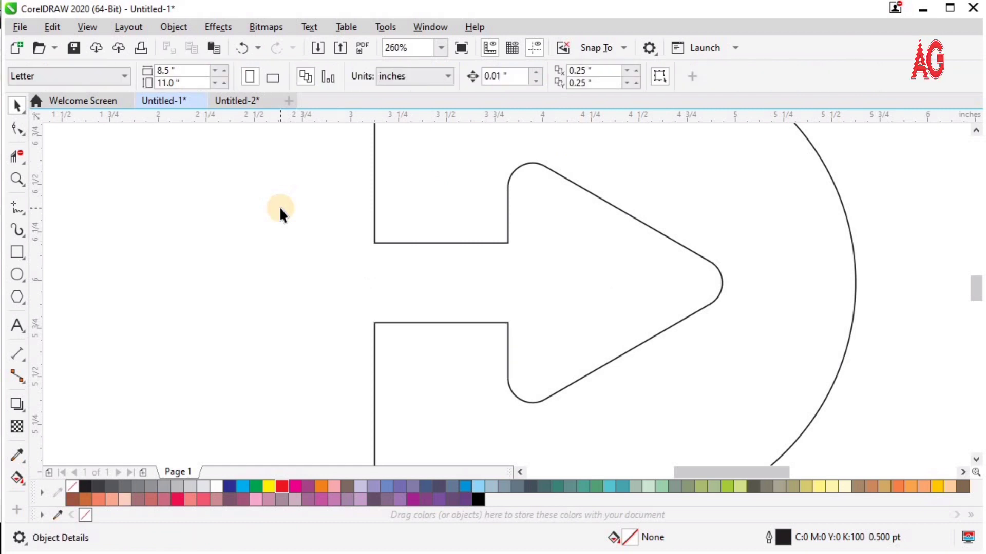
- Draw a circle about 0.27 inches across inside the lower-left corner of the D's upper arm
scroll(280, 207, down, 1)
mouse_move(137, 270)
mouse_down()
mouse_move(143, 289)
mouse_move(192, 258)
mouse_move(373, 252)
mouse_up()
key(space)
key(F2)
drag(282, 218, 438, 300)
key(F2)
drag(287, 364, 660, 172)
key(space)
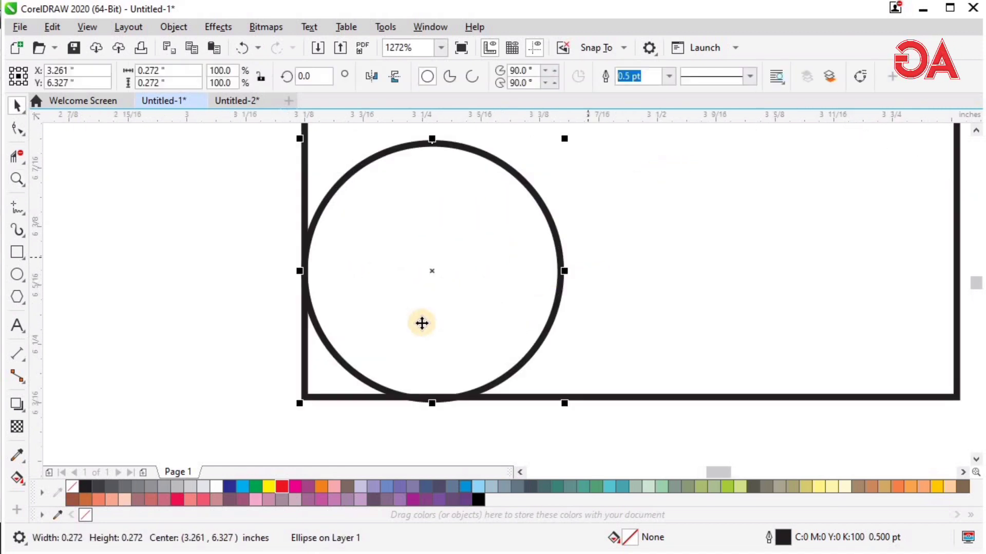
- Fit the circle into the corner so it touches the upper arm's left and bottom edges
drag(432, 315, 432, 308)
shift+click(663, 246)
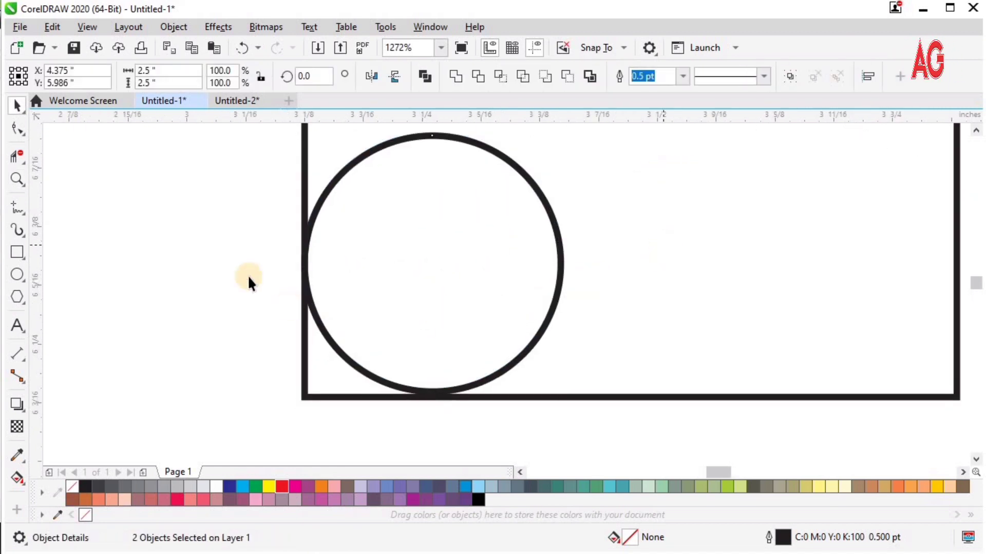
drag(407, 399, 560, 423)
click(474, 369)
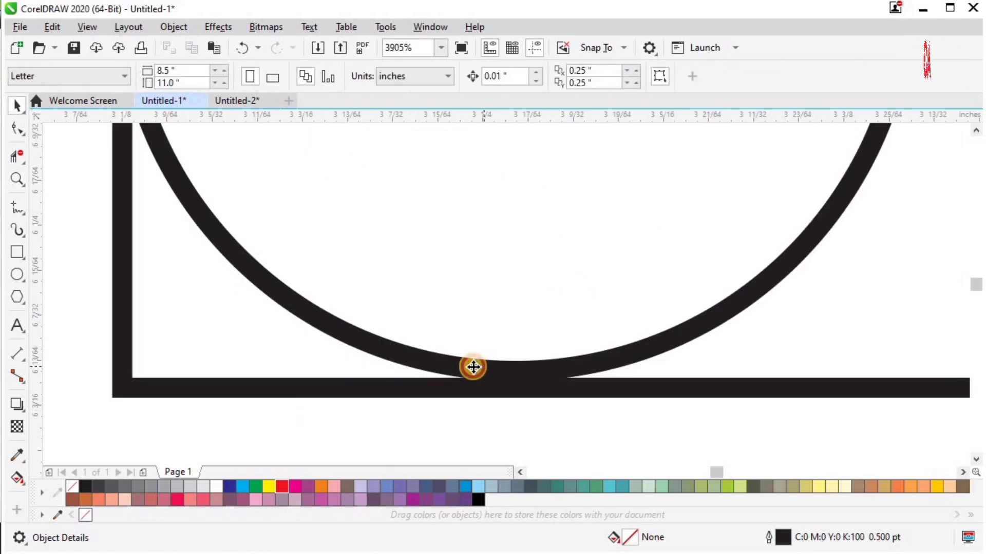
mouse_move(473, 371)
mouse_down()
mouse_move(472, 383)
mouse_move(476, 369)
mouse_up()
key(F4)
- Copy the circle into the upper-left corner of the D's lower arm and align it with the arm's top and left edges
key(F2)
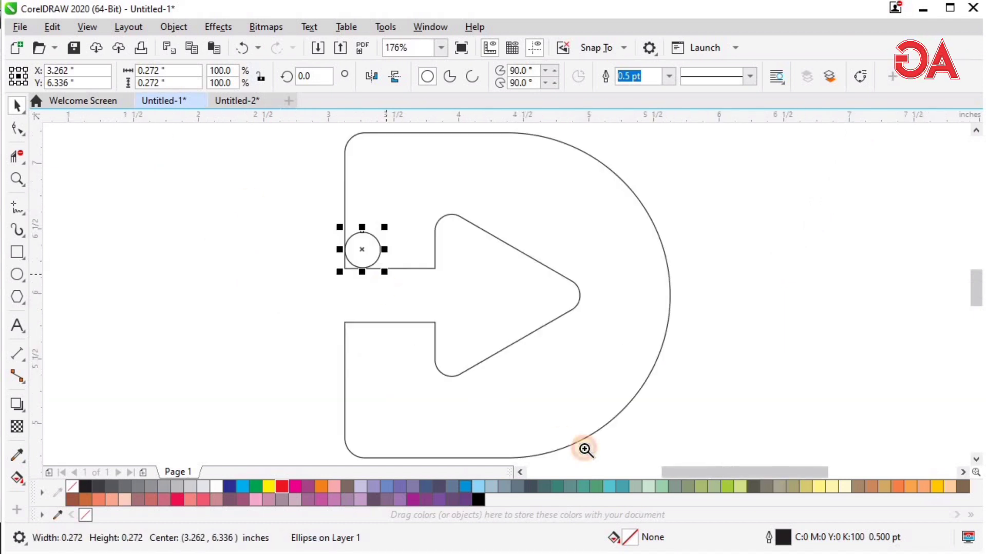
scroll(457, 272, up, 1)
drag(430, 210, 432, 328)
right_click(432, 329)
key(F2)
drag(365, 261, 535, 350)
drag(263, 215, 618, 400)
mouse_move(515, 355)
mouse_down()
mouse_move(507, 374)
mouse_move(509, 359)
mouse_up()
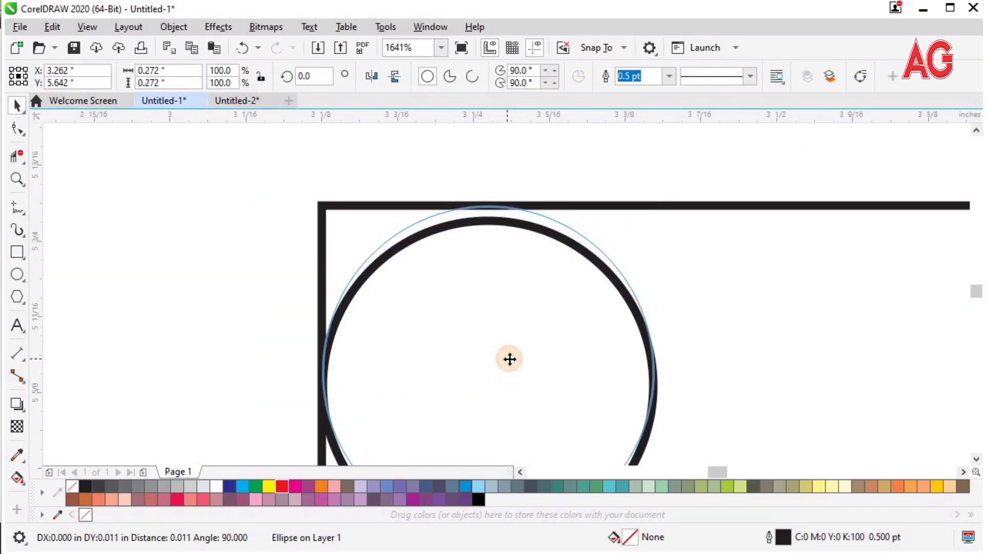
shift+click(754, 341)
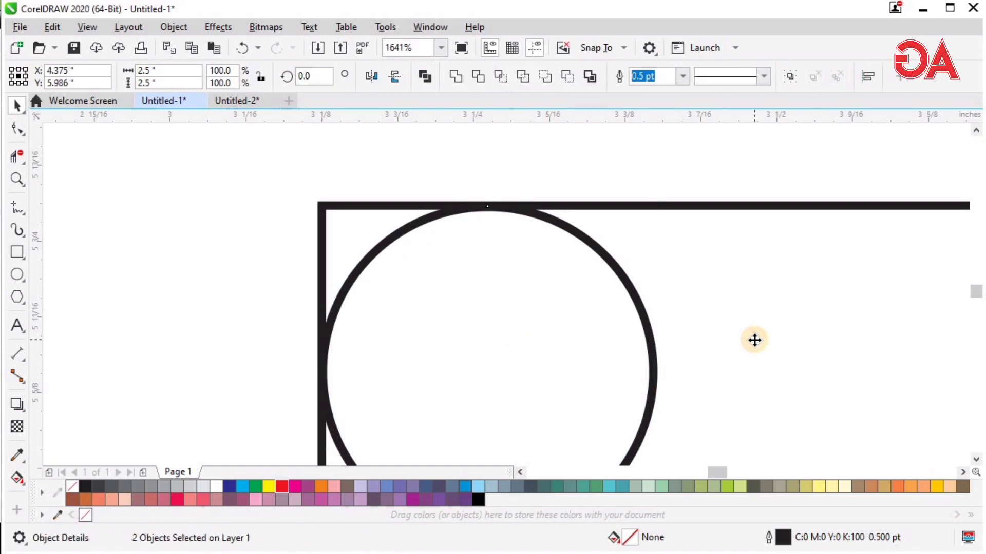
key(l)
key(F4)
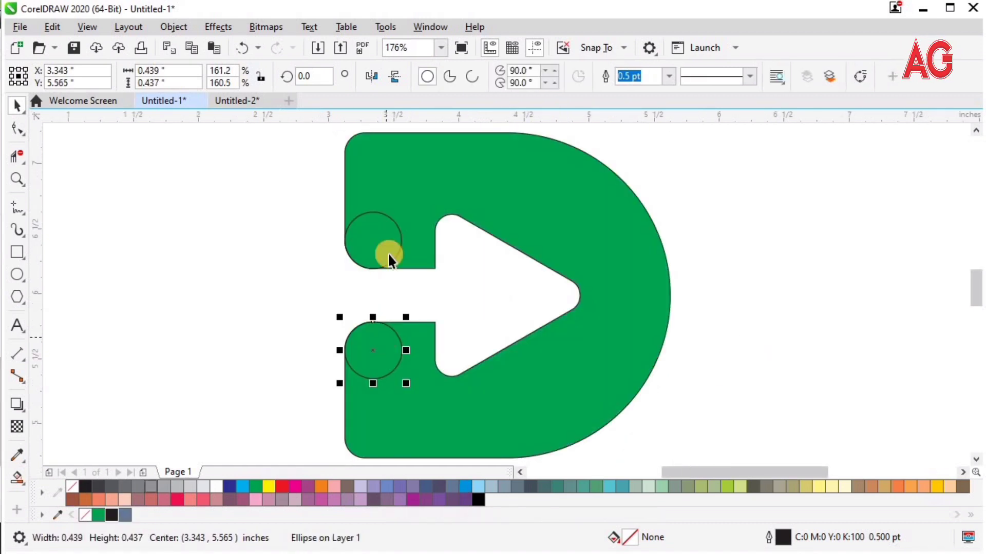
- Delete the two guide circles from the rounded corners of the green D's upper and lower arms
key(Delete)
click(387, 246)
key(Delete)
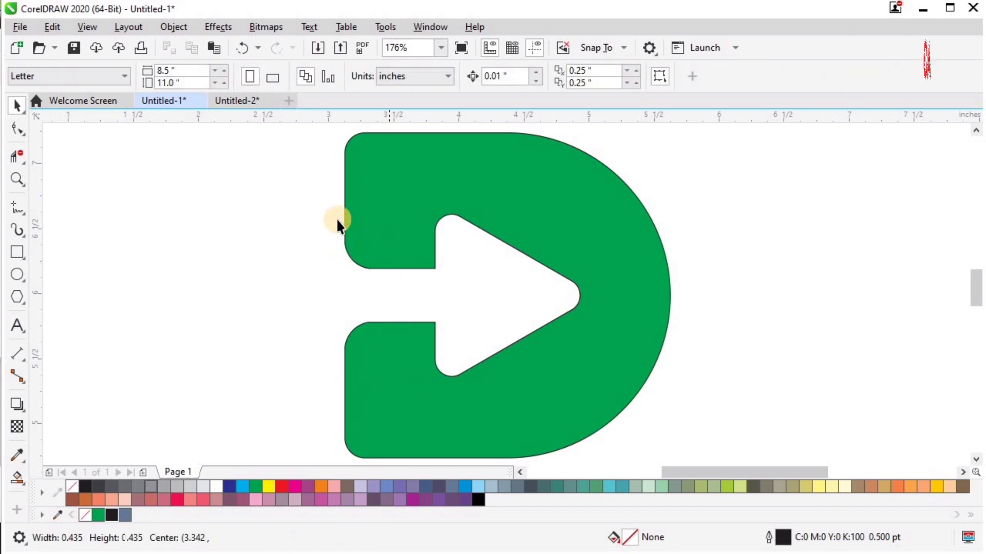
- Draw a rectangle about 0.65 by 1.27 inches left of the D, with its upper-left corner rounded to 0.326 inches
key(z)
drag(308, 146, 664, 457)
key(space)
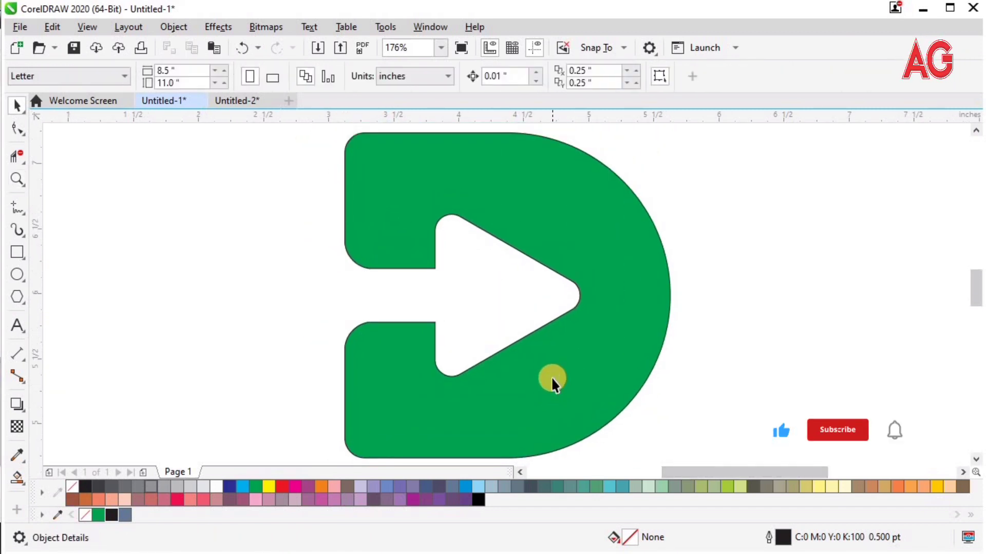
click(17, 252)
drag(146, 200, 202, 300)
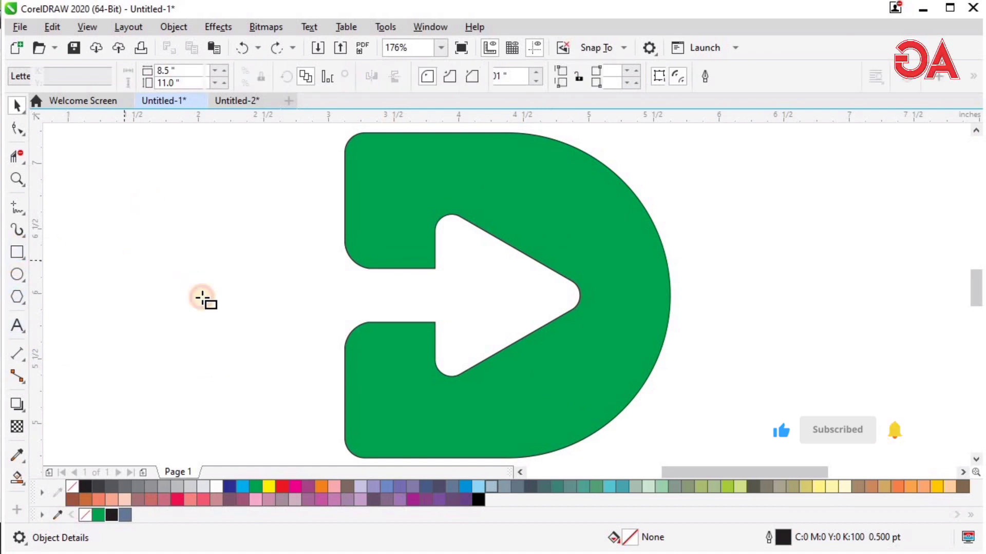
drag(207, 341, 231, 364)
click(42, 146)
click(147, 200)
- Place the rounded rectangle over the D, aligned with its top edge and with the arrowhead's left edge
drag(146, 200, 537, 204)
key(space)
shift+click(561, 176)
key(z)
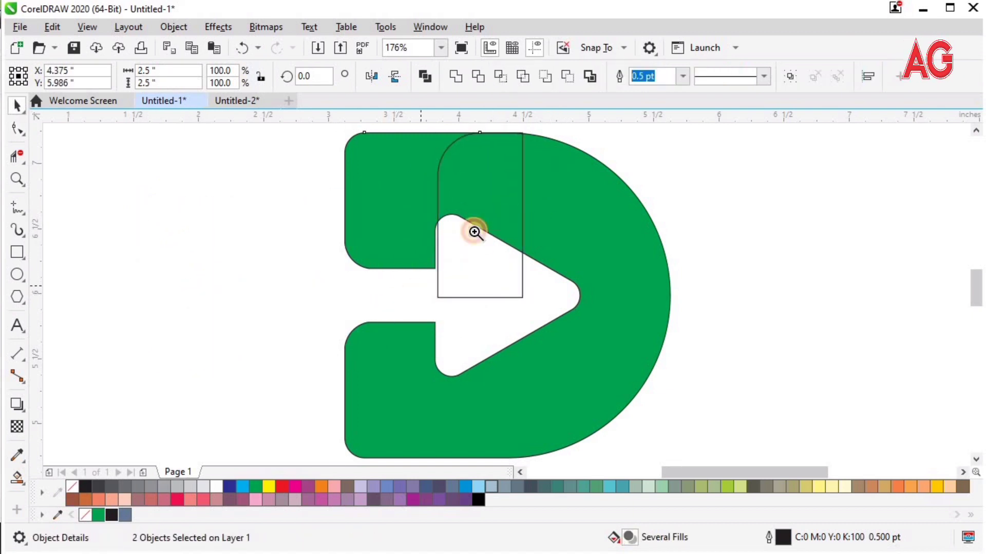
drag(380, 216, 563, 326)
key(space)
click(560, 324)
key(F3)
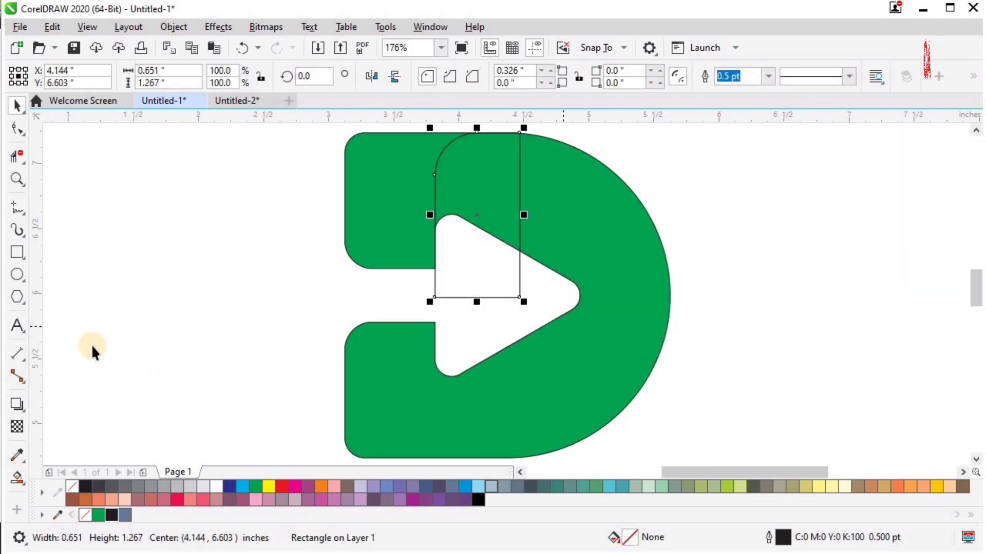
- Smart-fill the D's upper-left section beside the rectangle with blue-grey, C:40 M:20 Y:0 K:40
click(19, 476)
click(396, 198)
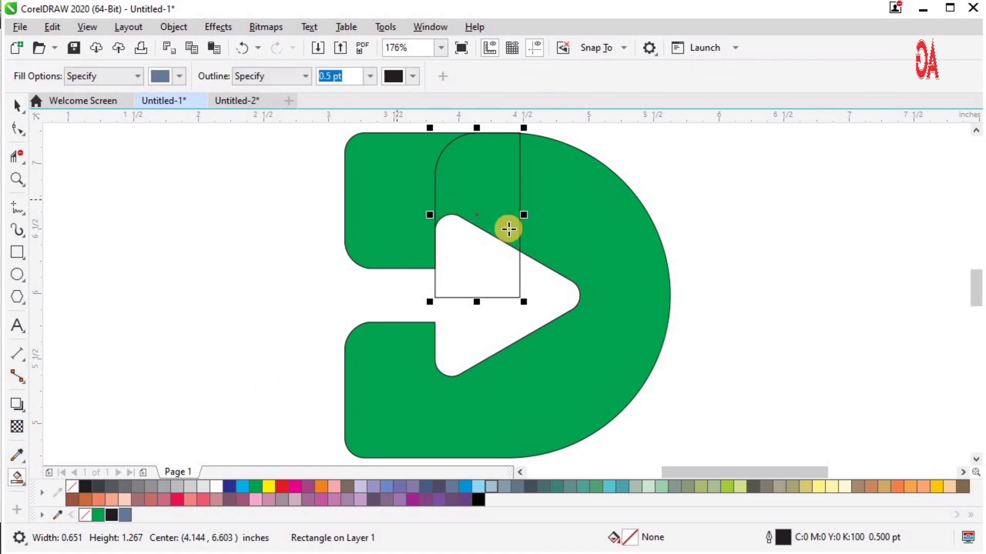
scroll(508, 226, down, 2)
drag(343, 154, 703, 423)
key(space)
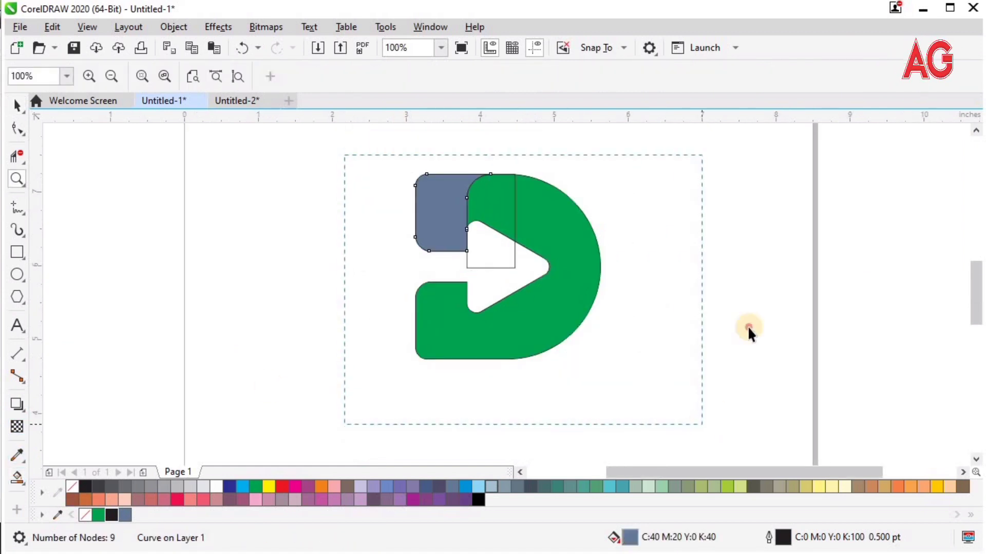
- Move the rounded rectangle off the D to the left of its lower arm and rotate it to about 109.2°
click(485, 259)
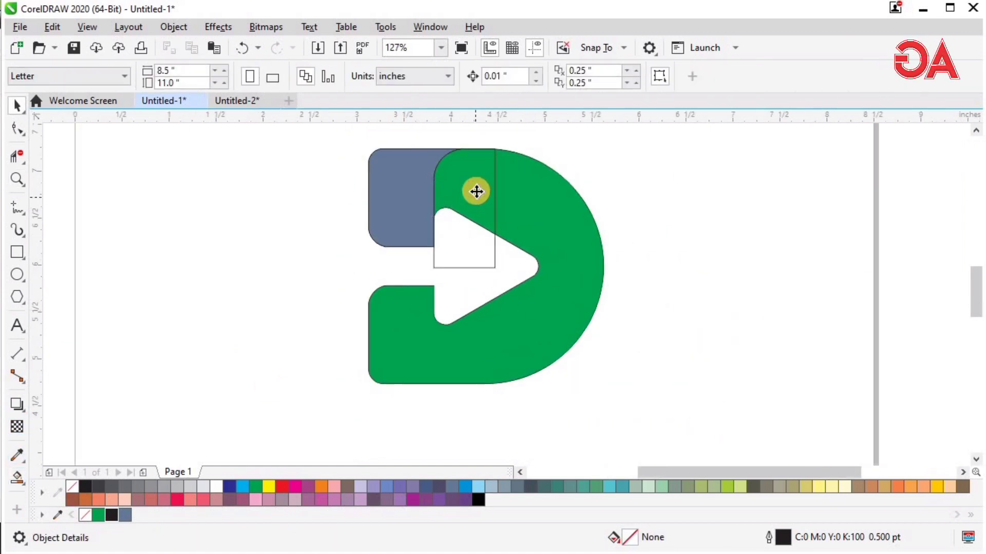
drag(468, 212, 336, 318)
key(F2)
drag(207, 213, 593, 467)
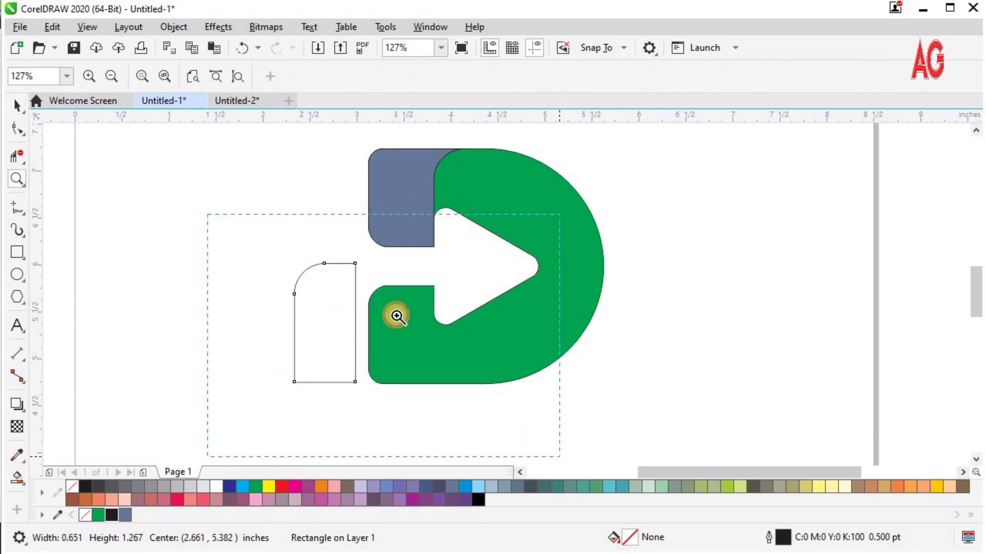
click(452, 326)
drag(611, 202, 569, 85)
- Place the rotated rectangle across the D's lower-left arm, with its lower-right corner near the arrow cut-out's lower edge
key(F2)
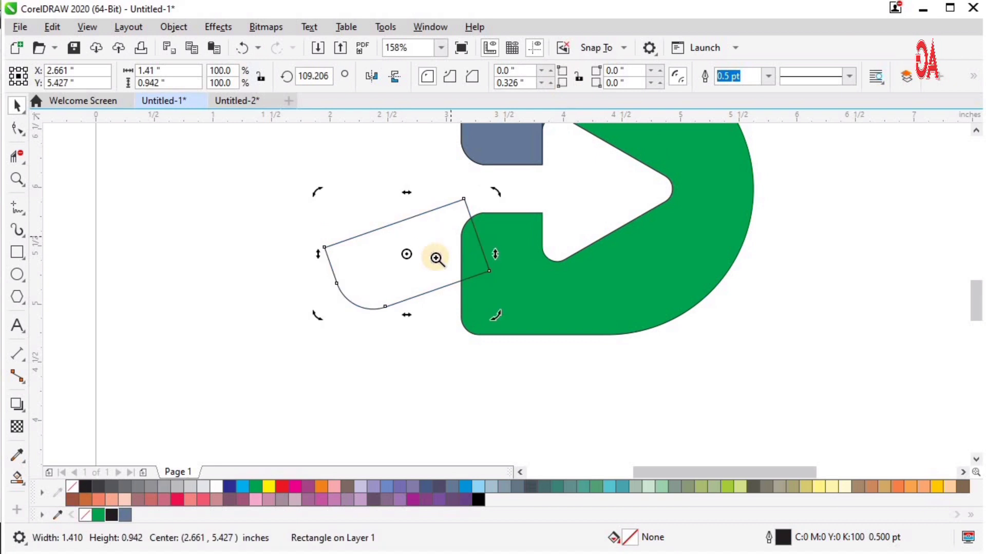
key(space)
drag(407, 242, 495, 221)
key(F2)
drag(342, 378, 728, 152)
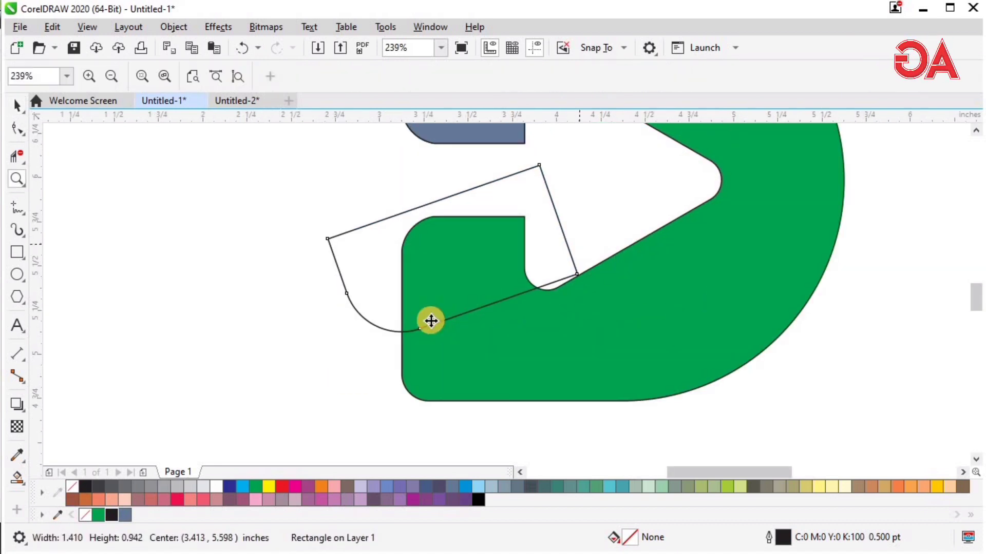
key(space)
drag(430, 324, 431, 331)
click(431, 331)
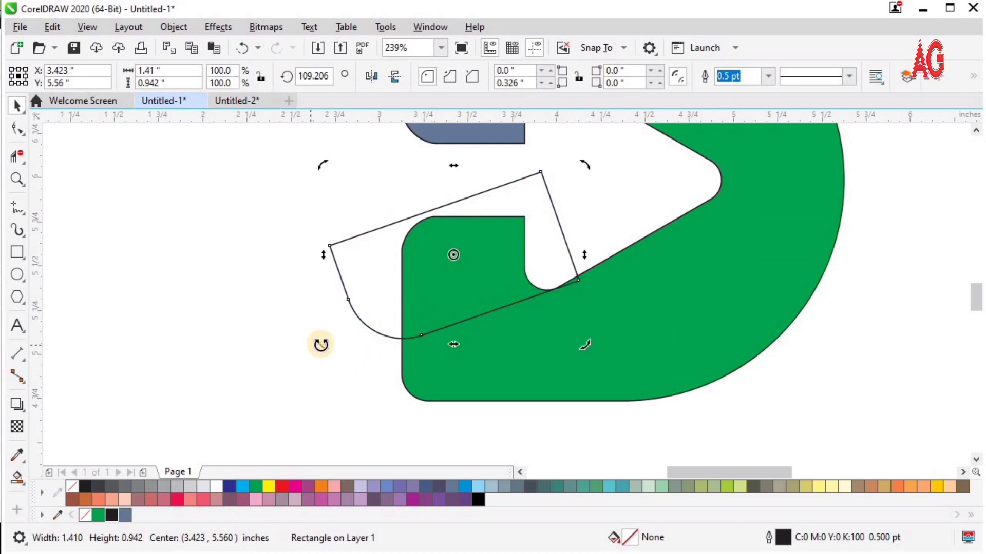
- Rotate the rectangle to about 120.5° and shift it so its long side follows the arrow cut-out's lower edge
mouse_move(327, 351)
mouse_down()
mouse_move(342, 361)
mouse_move(333, 361)
mouse_up()
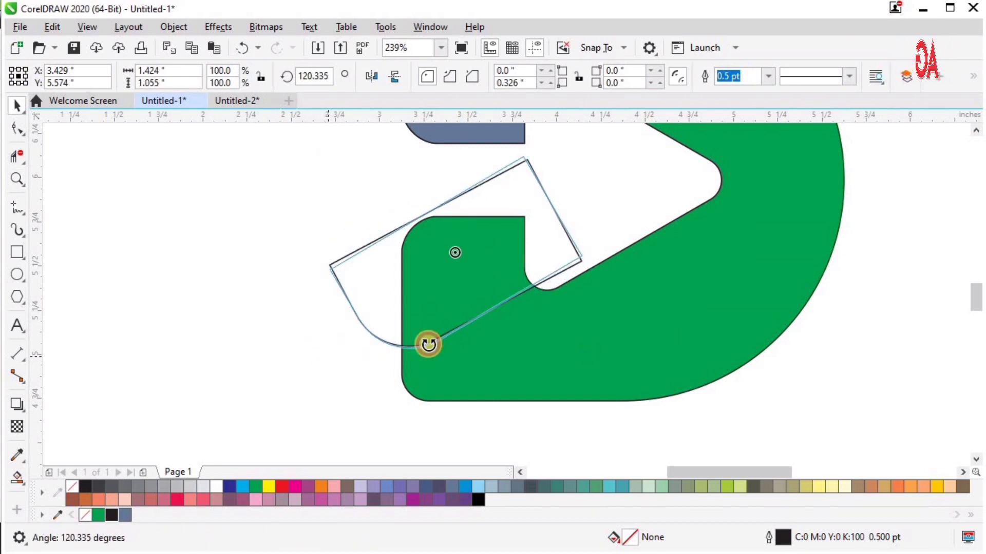
key(space)
key(space)
drag(480, 269, 487, 273)
key(space)
drag(696, 149, 696, 149)
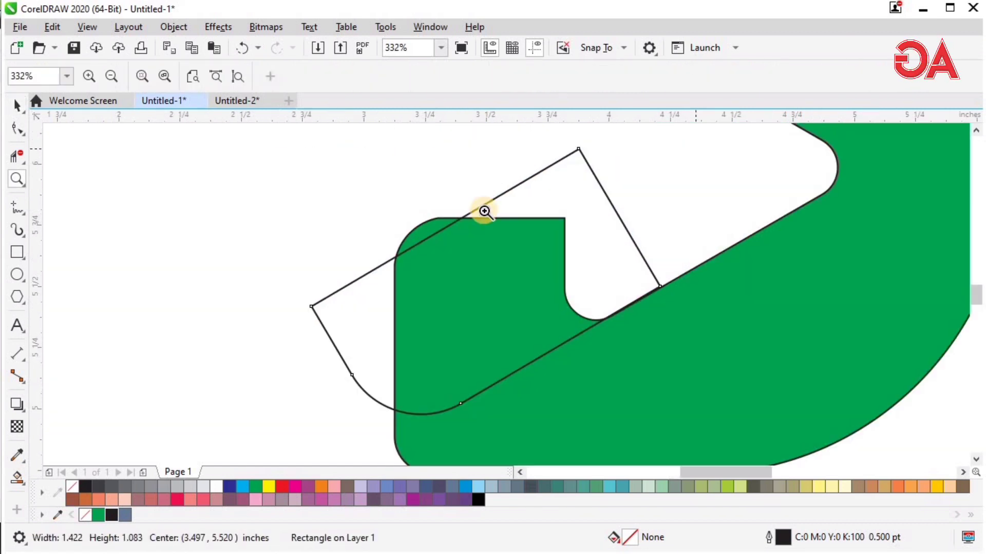
drag(718, 365, 717, 365)
key(space)
drag(350, 235, 724, 412)
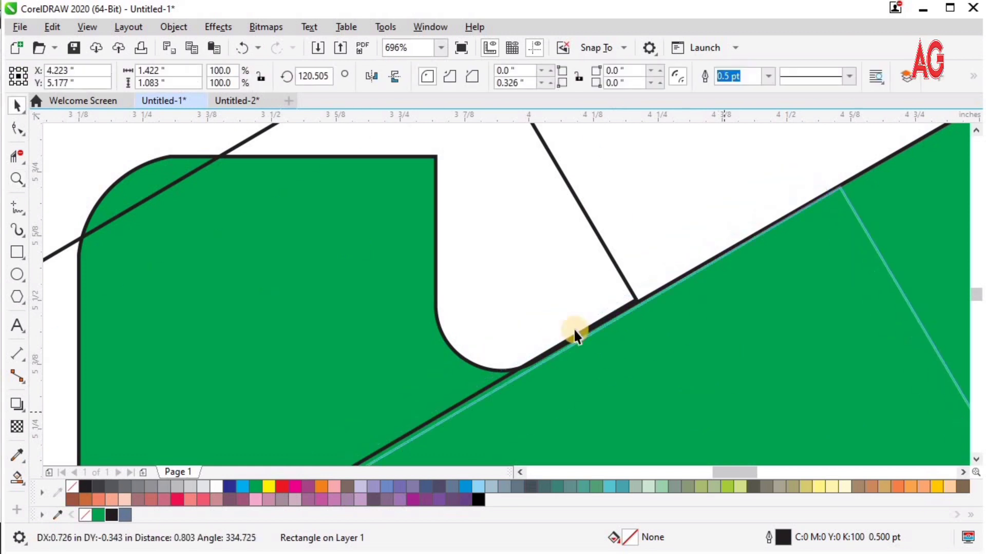
key(space)
key(ctrl+z)
- Fine-position the rectangle so its lower-right corner sits exactly on the arrow cut-out's lower edge
drag(456, 237, 795, 438)
key(space)
drag(498, 235, 452, 224)
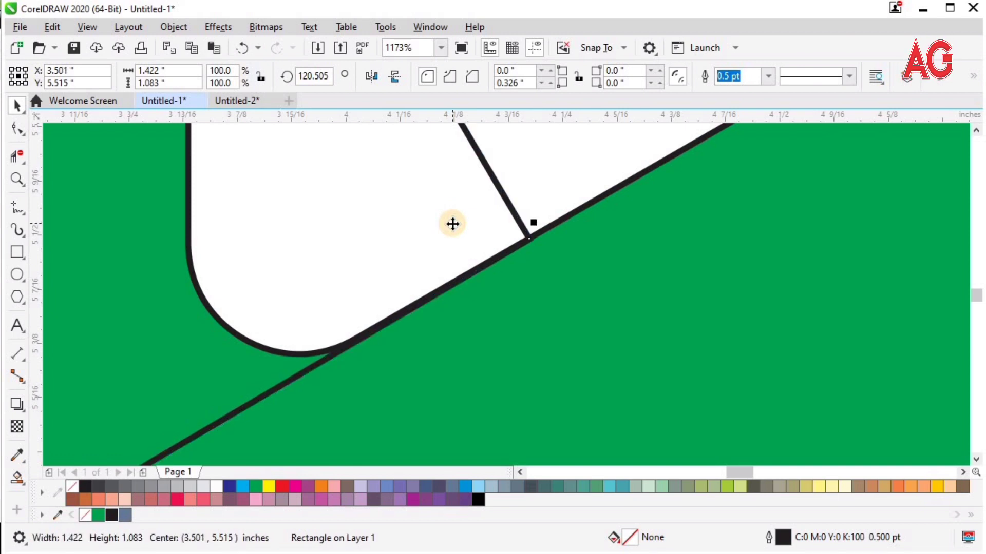
- Smart-fill both parts of the D's lower-left section above the rectangle's long side with blue-grey, C:40 M:20 Y:0 K:40
scroll(452, 224, down, 4)
key(z)
drag(579, 132, 329, 283)
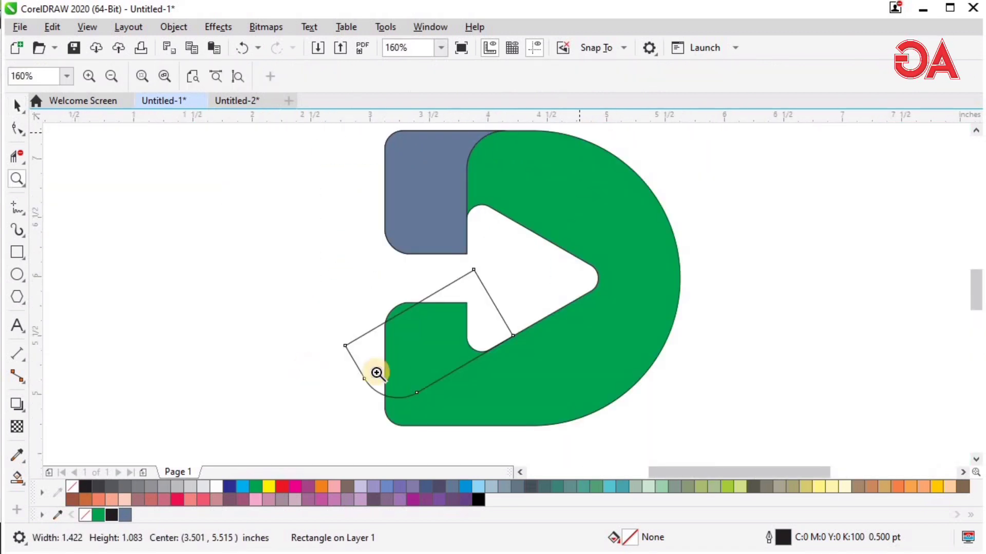
click(17, 472)
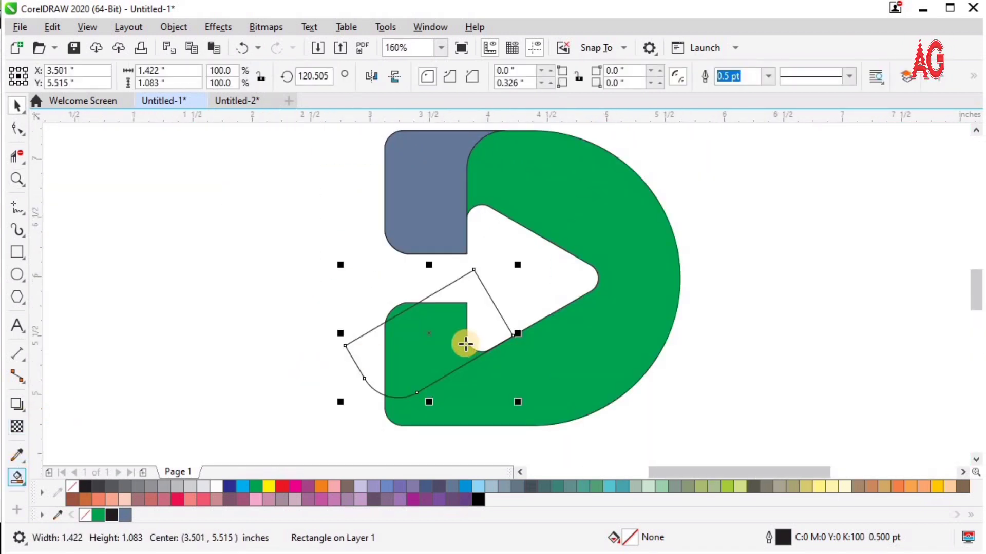
click(425, 330)
click(397, 307)
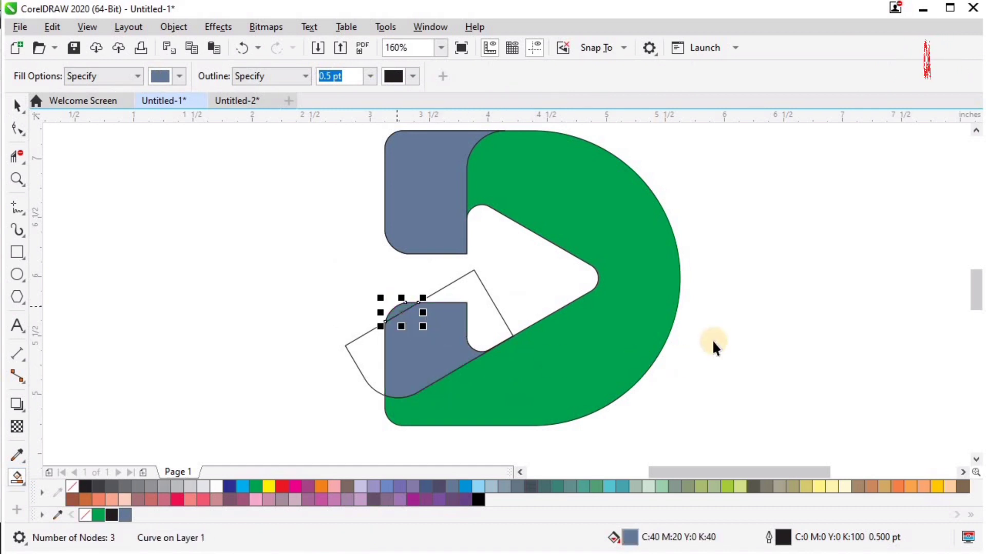
- Place a copy of the rectangle at the D's right side and delete the original over the lower arm
key(space)
drag(457, 298, 837, 259)
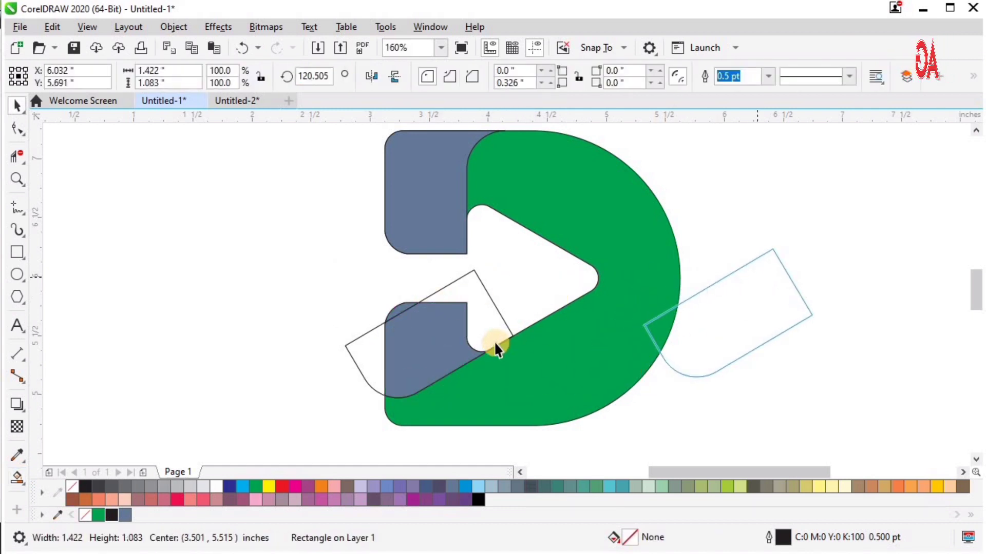
click(472, 313)
key(Delete)
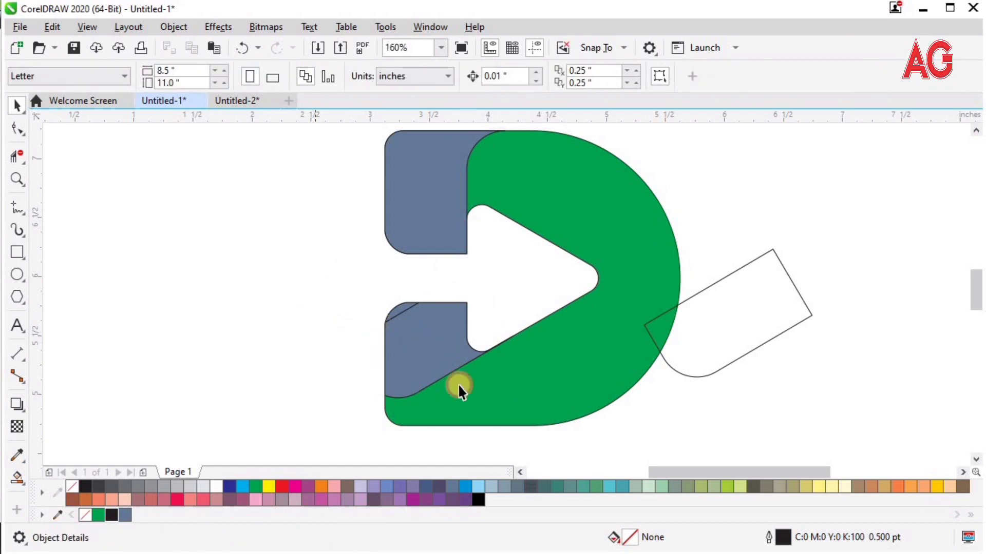
- Weld the blue-grey pieces of the D's lower-left section into one shape
drag(317, 286, 569, 443)
click(456, 76)
key(z)
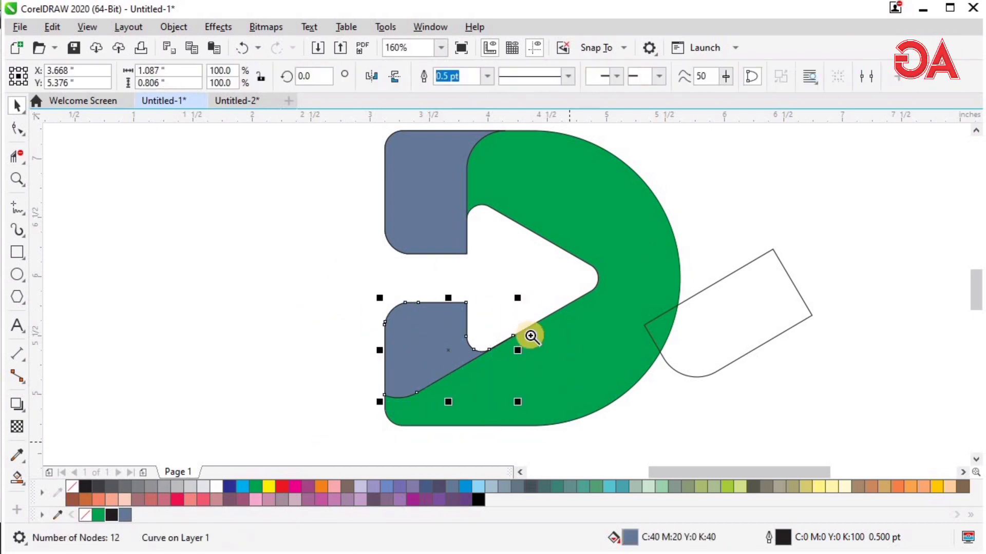
drag(417, 205, 852, 478)
key(space)
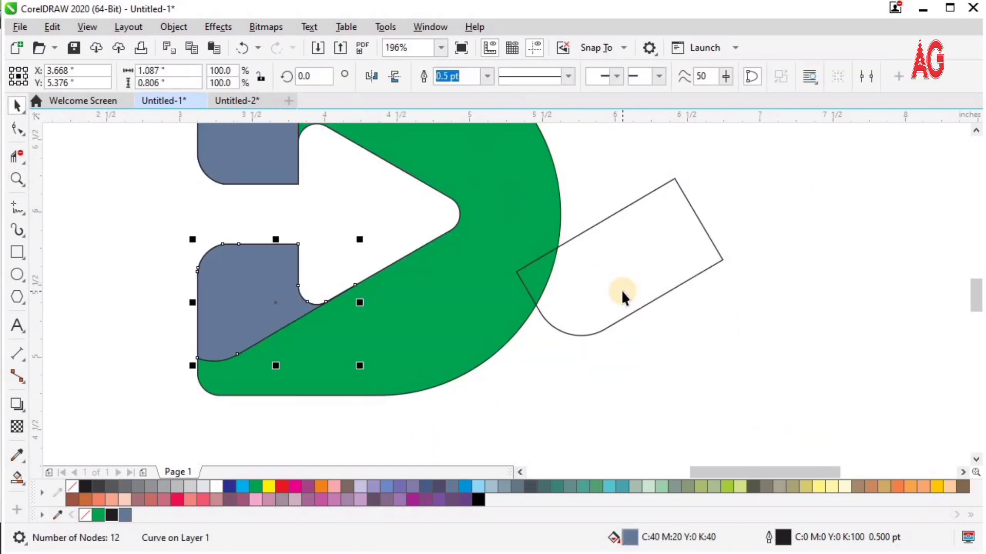
- Rotate the rectangle at the D's right side to about 241.4°
scroll(621, 290, down, 2)
scroll(621, 290, up, 1)
click(512, 286)
click(518, 286)
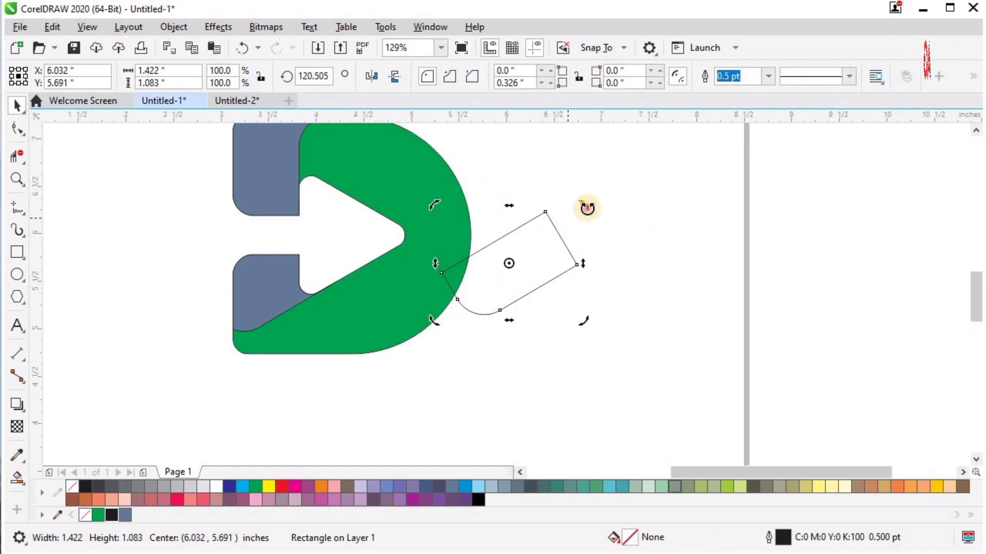
drag(587, 207, 373, 218)
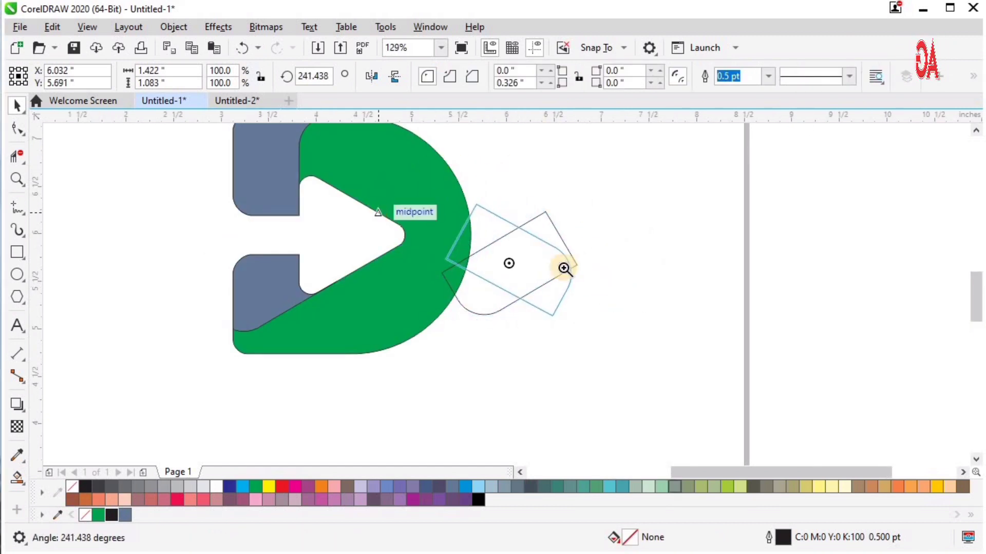
- Move the rectangle over the D's right side so its upper long side lies along the arrow cut-out's upper edge
key(z)
key(space)
drag(484, 274, 400, 290)
key(z)
drag(221, 355, 631, 190)
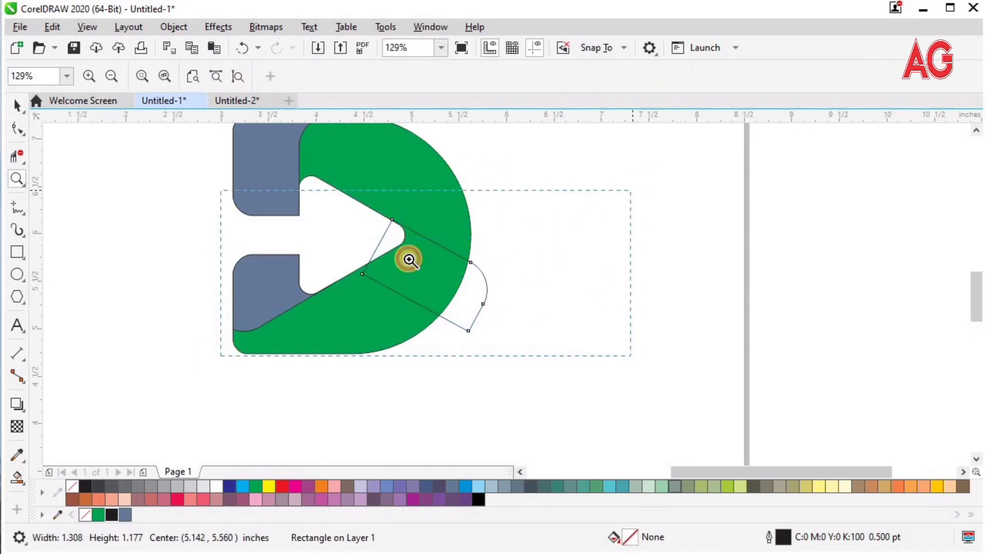
click(410, 260)
key(space)
drag(507, 383, 502, 362)
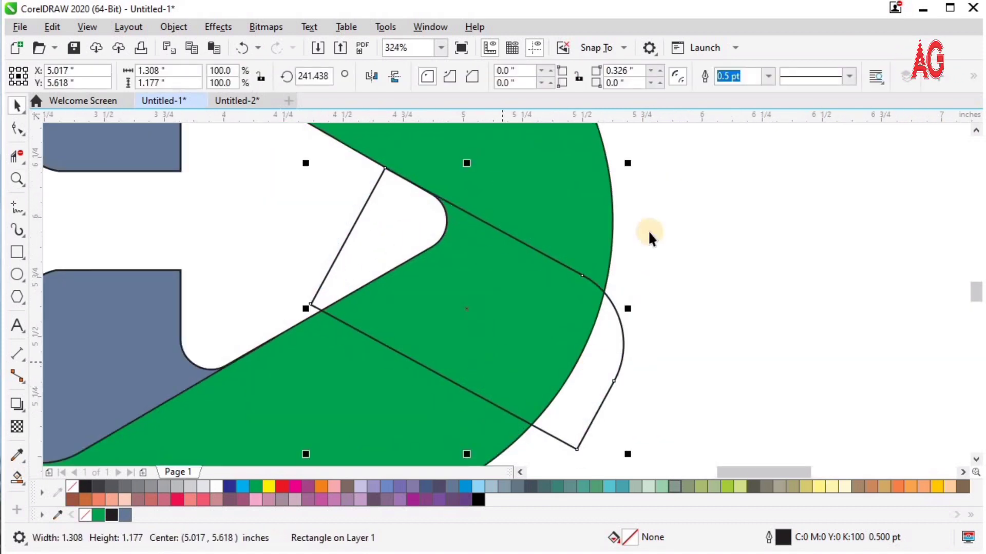
- Rotate the rectangle to about 239.4° and place its upper corner on the arrow cut-out's upper edge
drag(633, 168, 492, 277)
key(z)
drag(696, 132, 220, 279)
drag(296, 208, 506, 330)
key(space)
drag(453, 358, 455, 354)
- Rotate the rectangle to about 237.2° and move its upper corner back onto the arrow cut-out's upper edge
scroll(455, 354, down, 5)
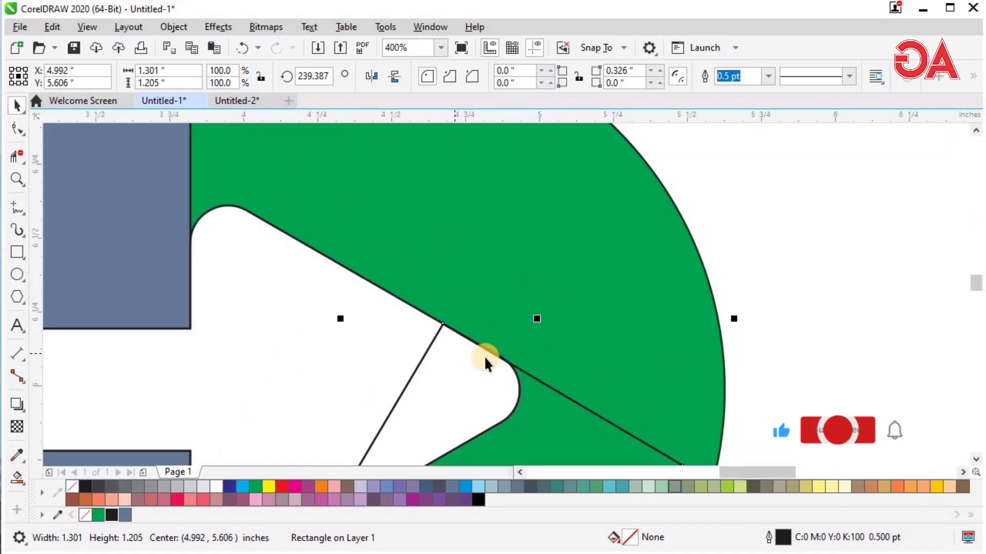
key(z)
drag(398, 311, 647, 454)
key(space)
click(515, 195)
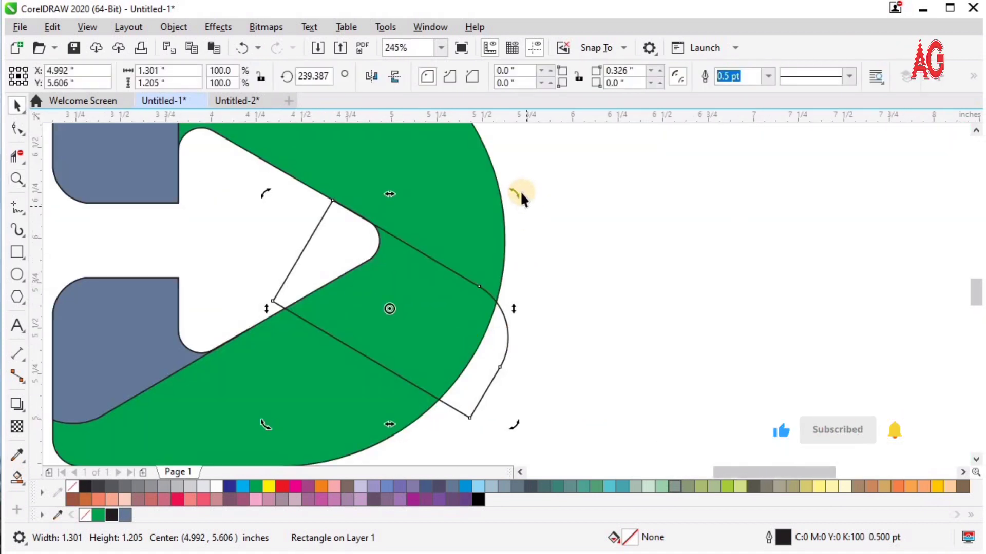
drag(516, 192, 522, 197)
key(z)
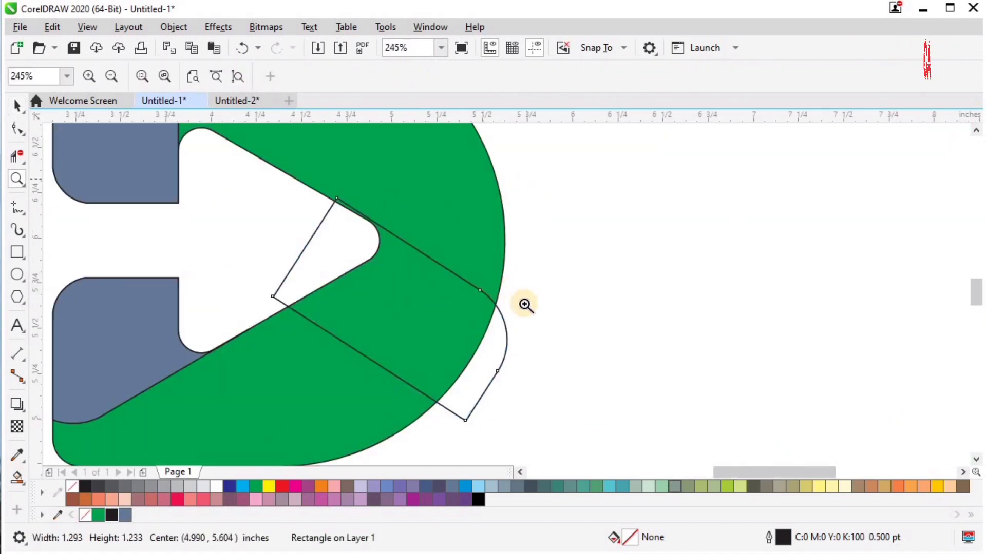
click(526, 298)
key(space)
drag(512, 272, 502, 269)
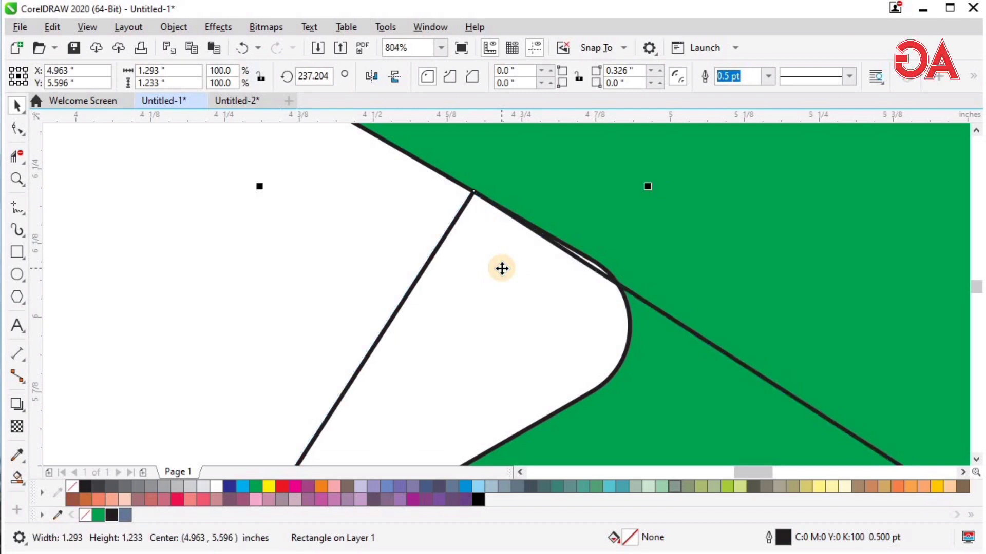
- Scale the rectangle to 106.5% at about 239.7°, and smart-fill the D's upper-right section above it with C:40 M:20 Y:0 K:40
key(F4)
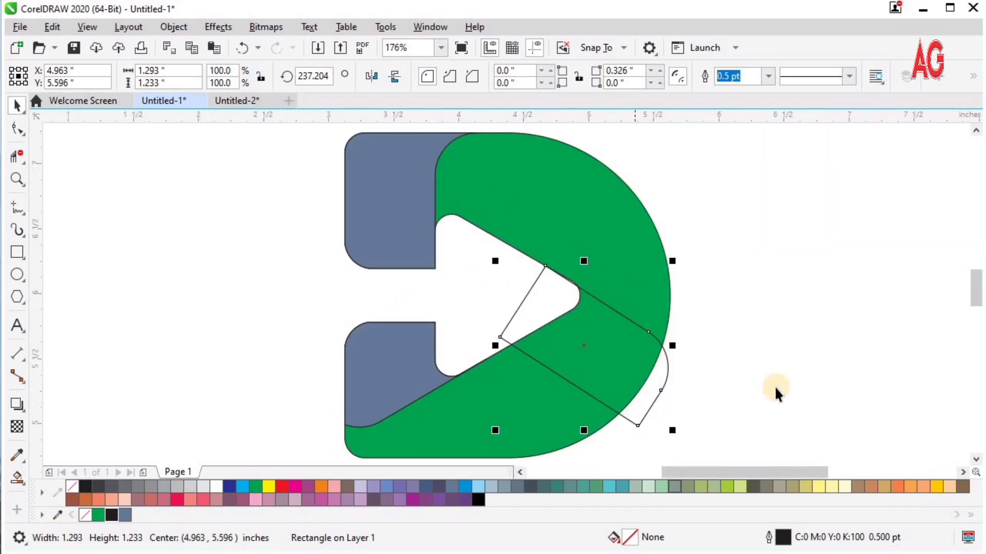
click(776, 388)
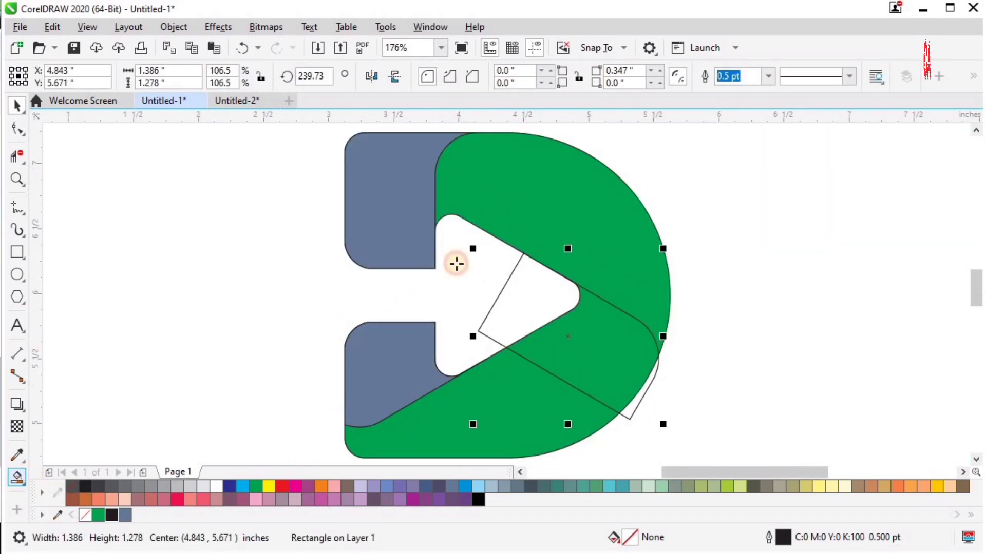
click(507, 195)
- Delete the guide rectangle from the D's right side
key(space)
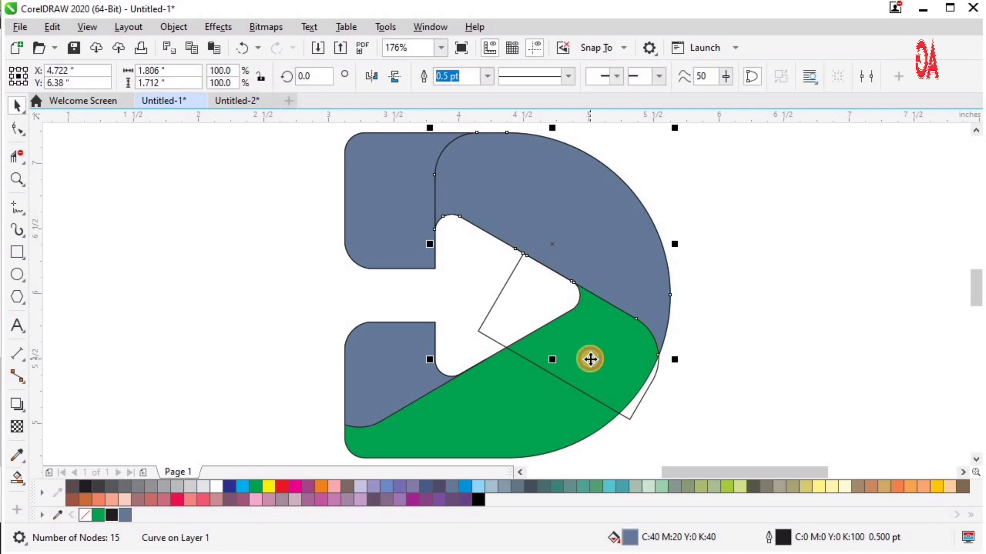
click(590, 360)
key(Delete)
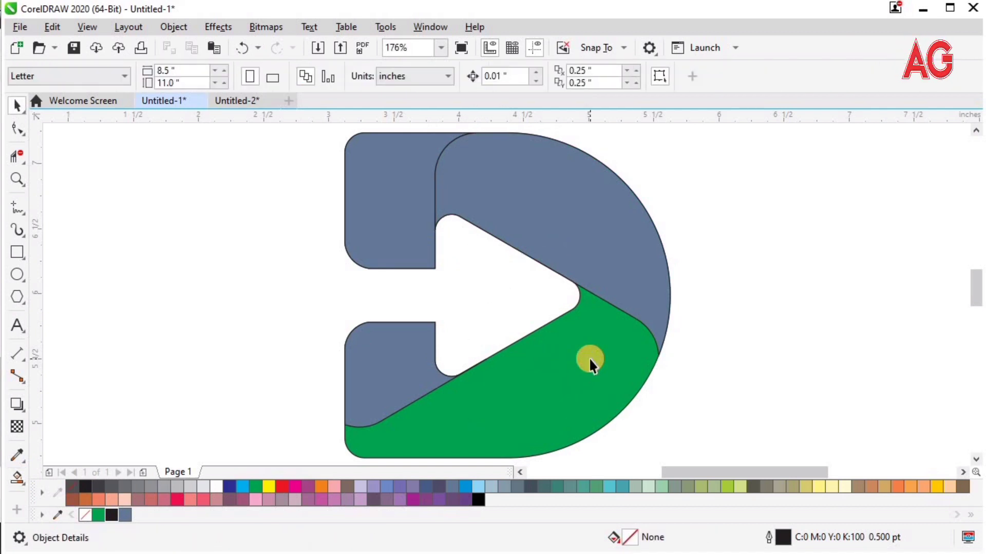
- Fill the D's curved upper-right section with red, C:0 M:100 Y:100 K:0
scroll(589, 358, down, 3)
key(z)
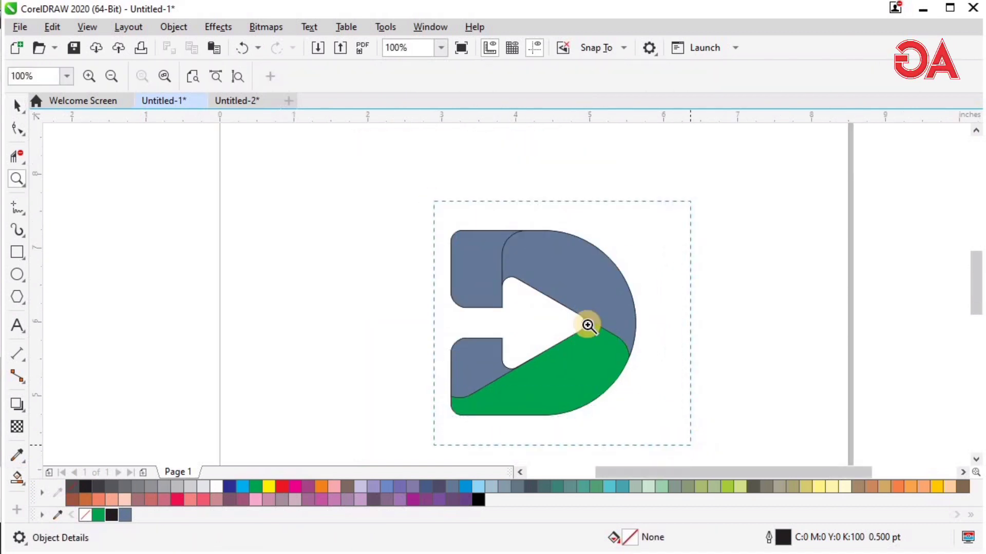
scroll(588, 326, up, 2)
key(space)
click(474, 405)
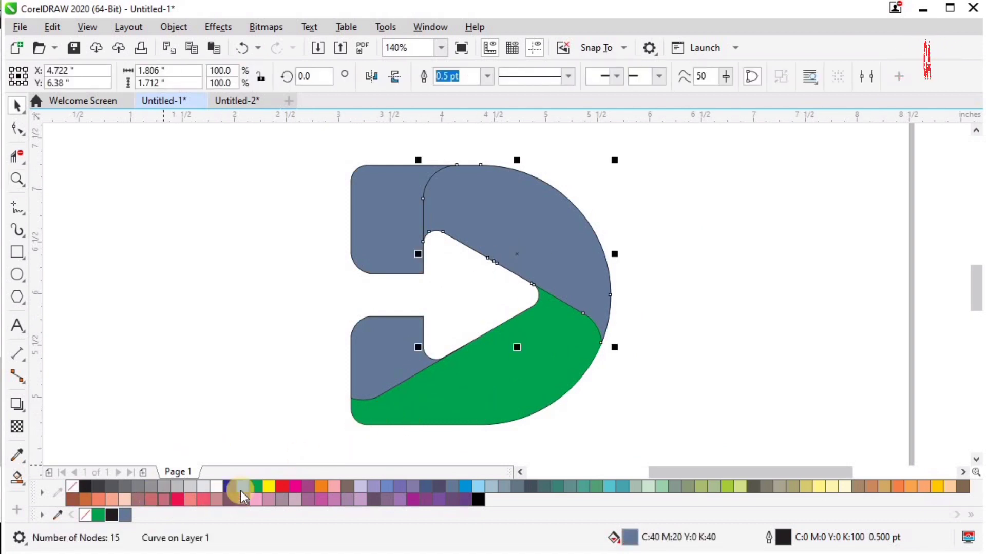
- Apply a linear red-to-white fountain fill to the red section, running from its upper-left corner towards its lower-right end
drag(348, 149, 689, 406)
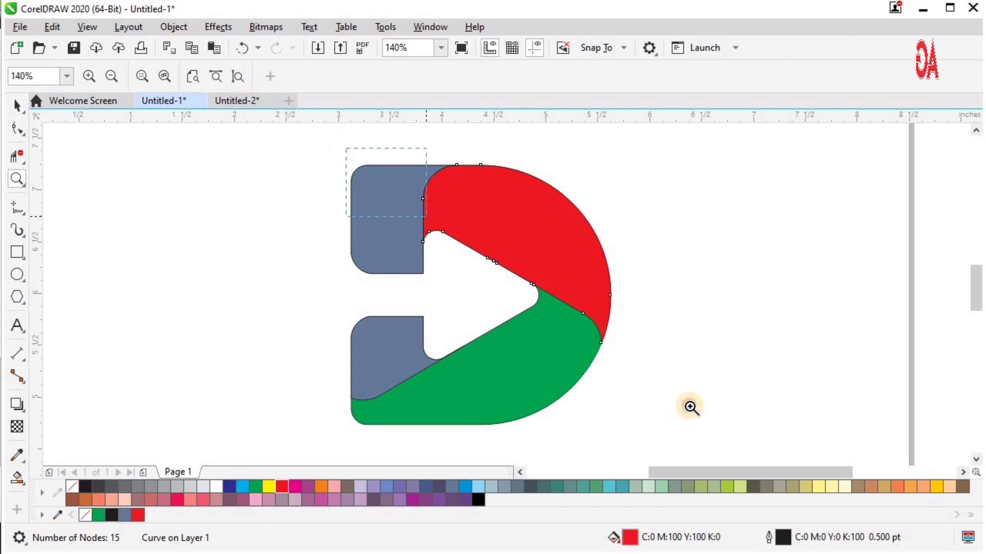
key(space)
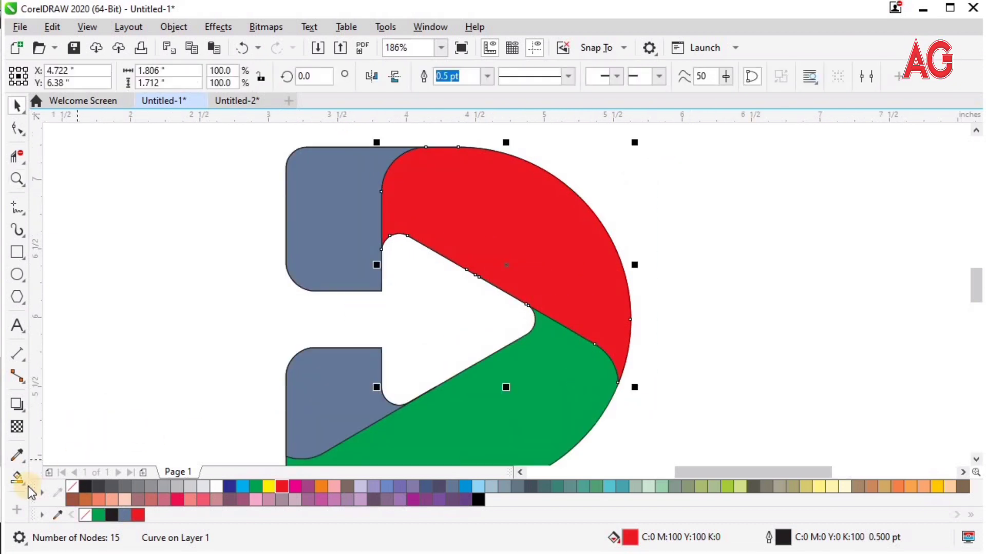
click(24, 486)
click(39, 477)
drag(409, 194, 517, 261)
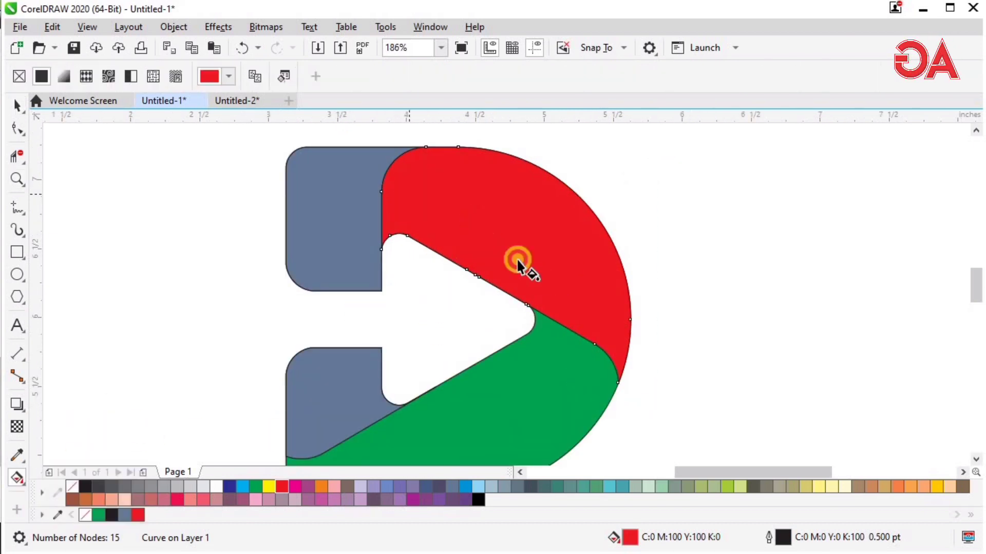
drag(605, 325, 614, 331)
- Set the start colour of the upper-right section's fountain fill to dark red, C:0 M:100 Y:100 K:60
click(405, 174)
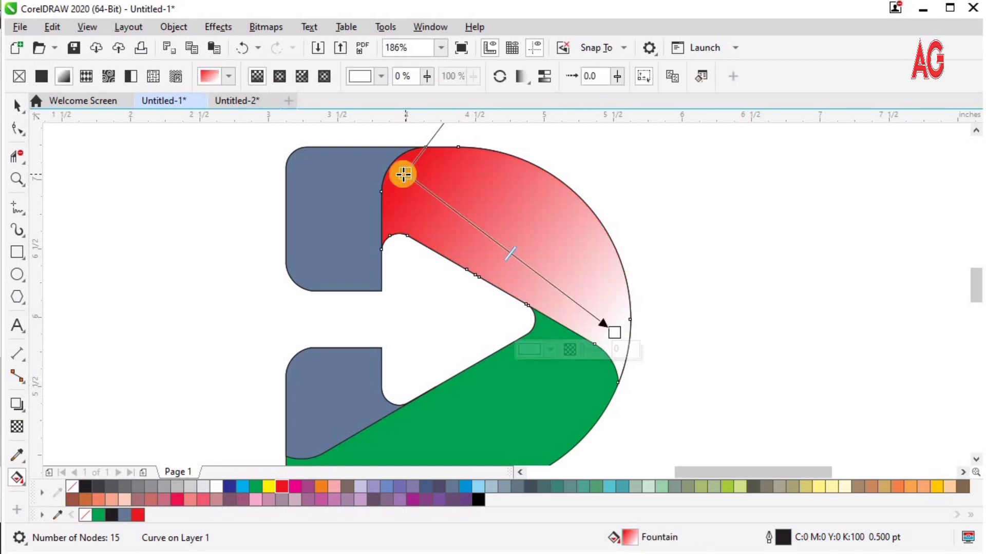
click(340, 189)
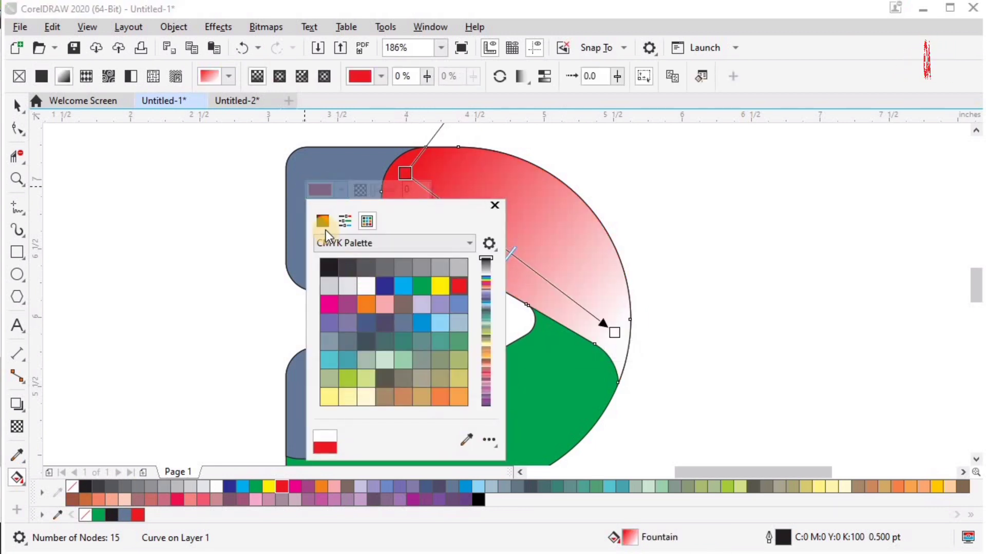
click(323, 221)
click(446, 335)
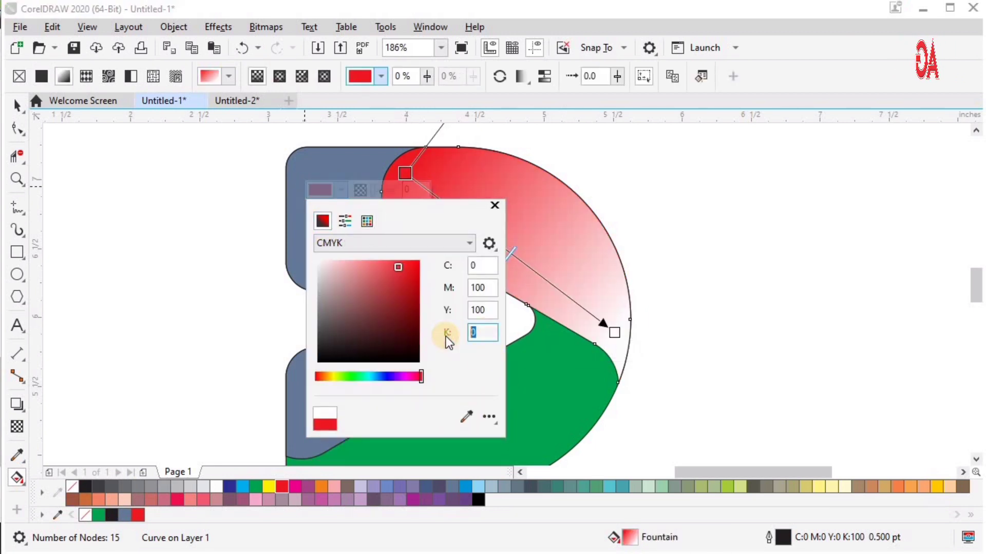
text(60)
key(Return)
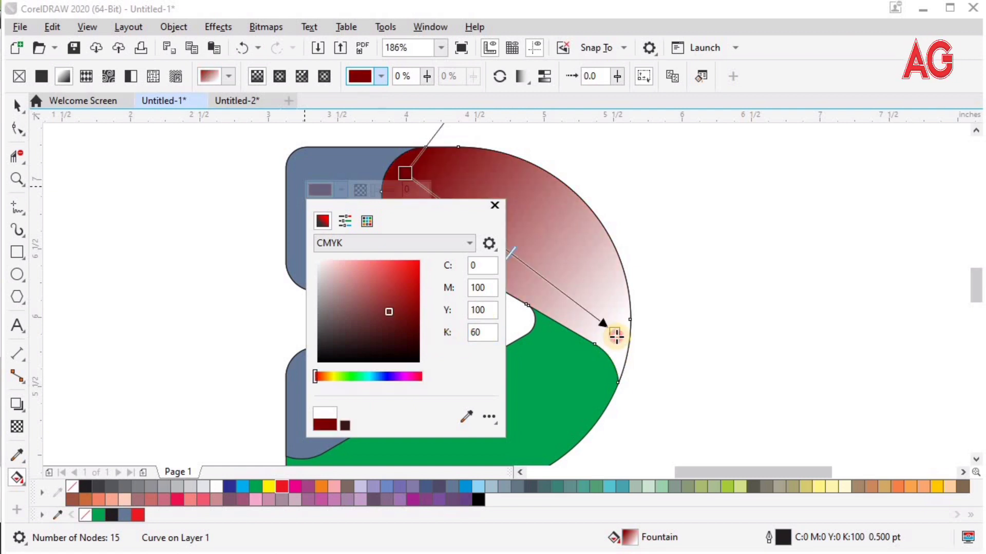
- Sample palette red, C:0 M:100 Y:100 K:0, as the end colour of the upper-right section's fountain fill
click(616, 335)
click(538, 346)
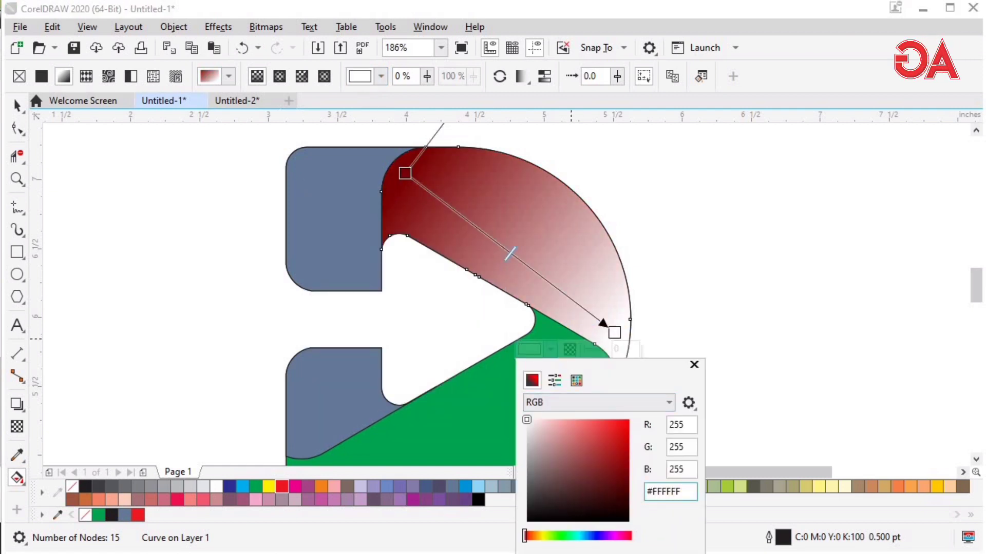
click(282, 486)
click(752, 335)
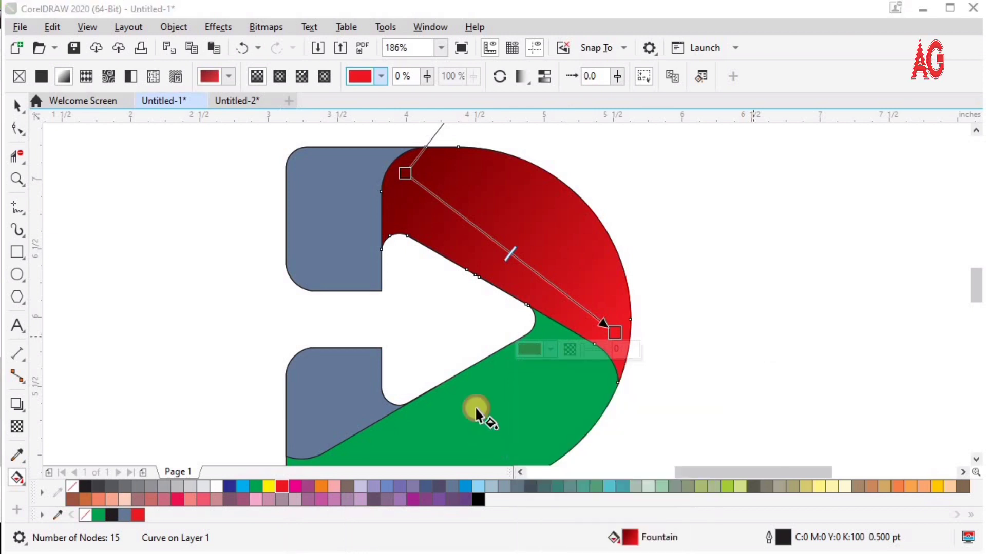
- Apply a linear fountain fill to the green lower section, running from its right end near the arrow tip to its lower-left corner
key(F3)
key(z)
drag(278, 246, 688, 483)
key(space)
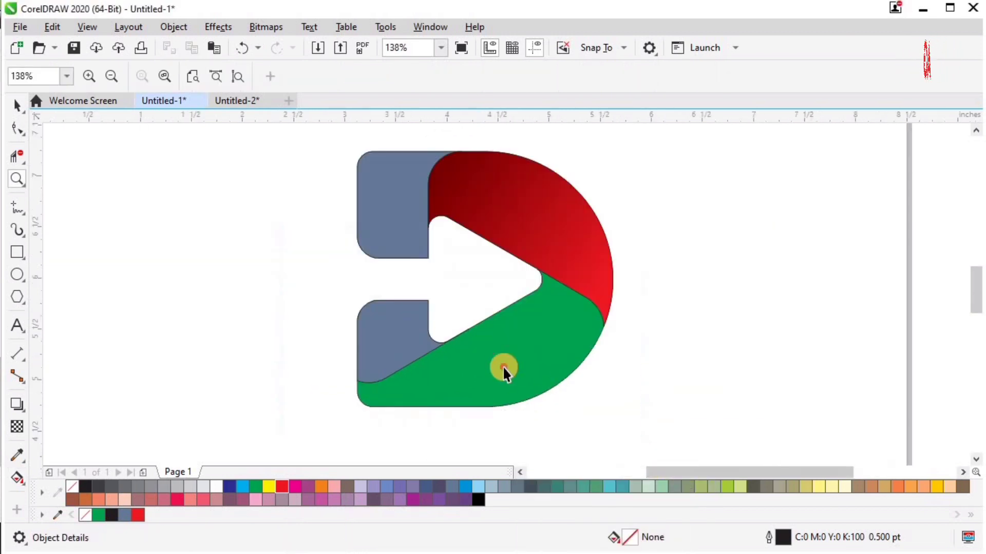
click(504, 367)
key(g)
drag(575, 307, 382, 396)
- Set the start colour of the lower section's fountain fill to dark red, C:0 M:100 Y:100 K:60
click(574, 306)
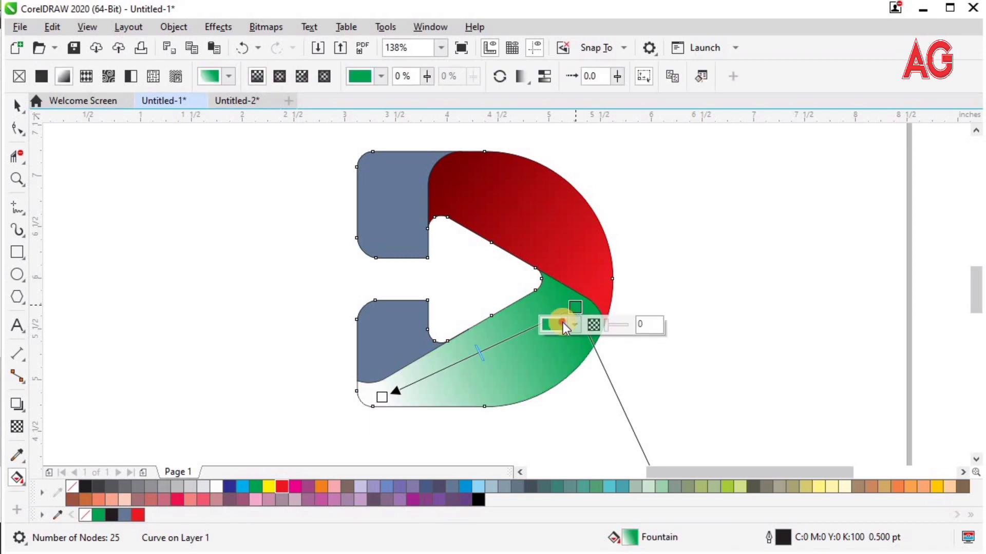
click(574, 324)
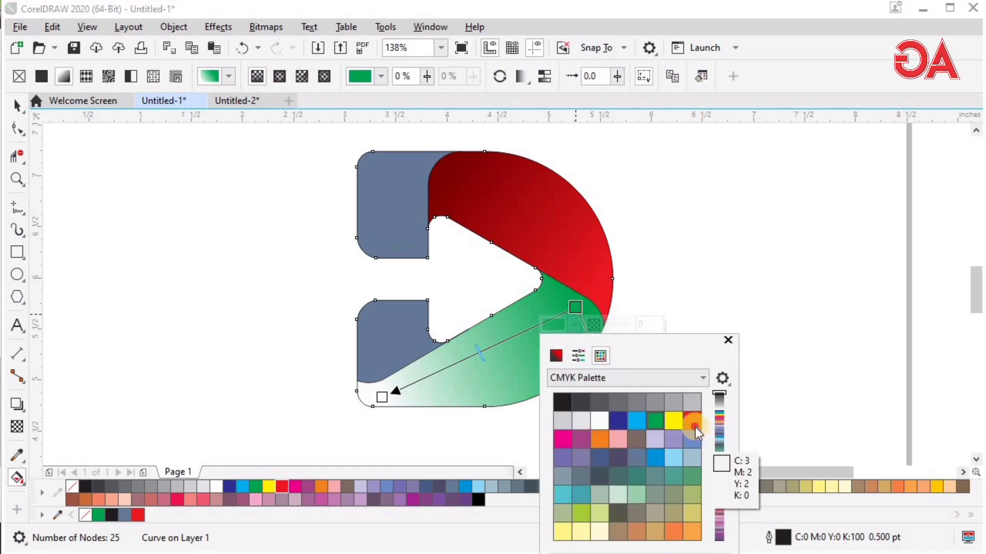
click(693, 420)
click(556, 356)
click(711, 467)
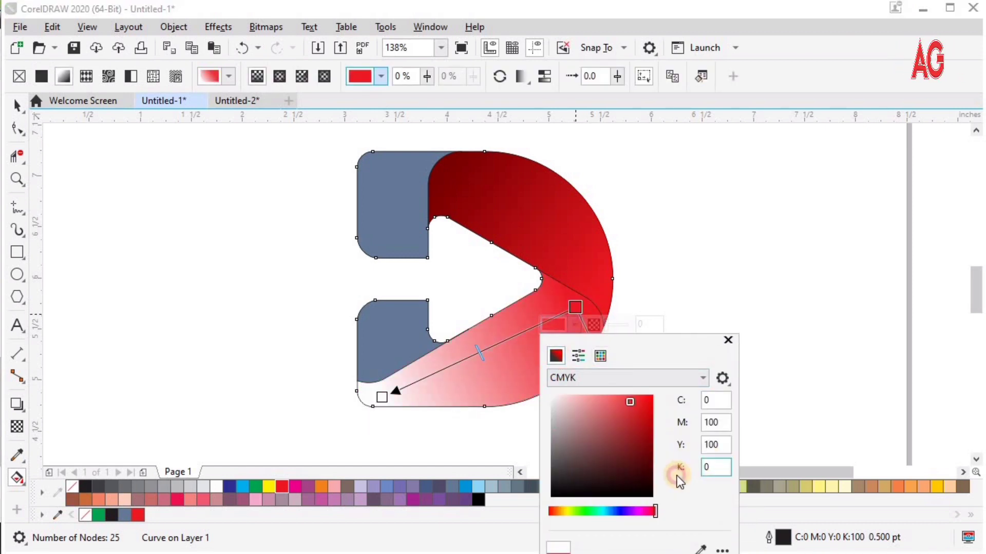
text(60)
key(Return)
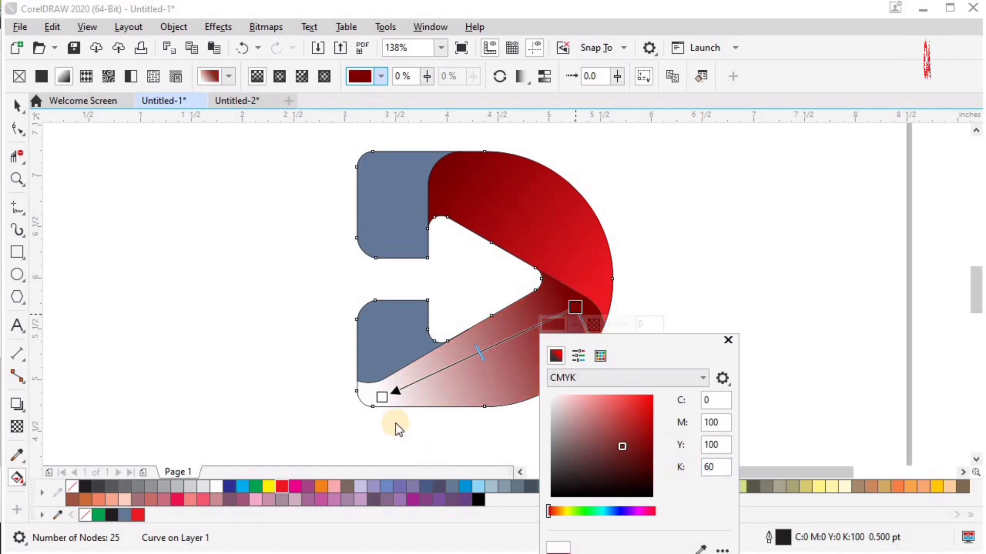
- Sample palette red, C:0 M:100 Y:100 K:0, as the end colour of the lower section's fountain fill
click(381, 396)
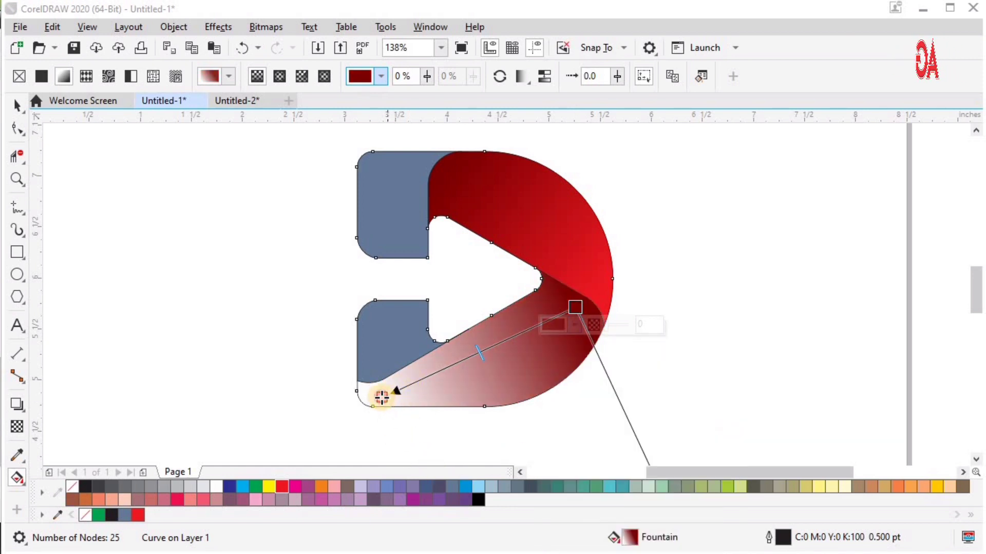
click(371, 414)
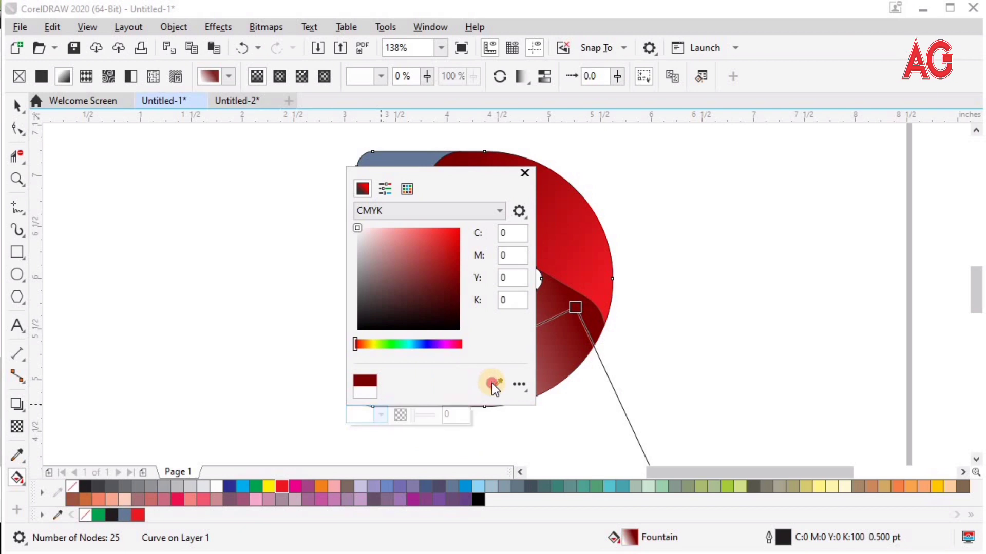
click(492, 383)
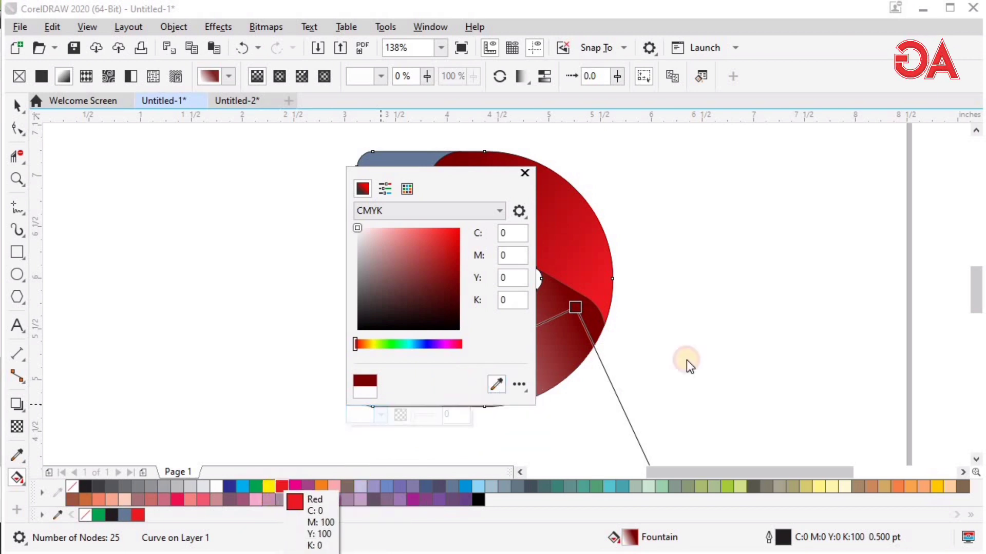
click(282, 487)
click(686, 360)
- Apply an upward linear fountain fill to the lower-left blue-grey section and set its end colour to C:0 M:100 Y:100 K:60
click(402, 350)
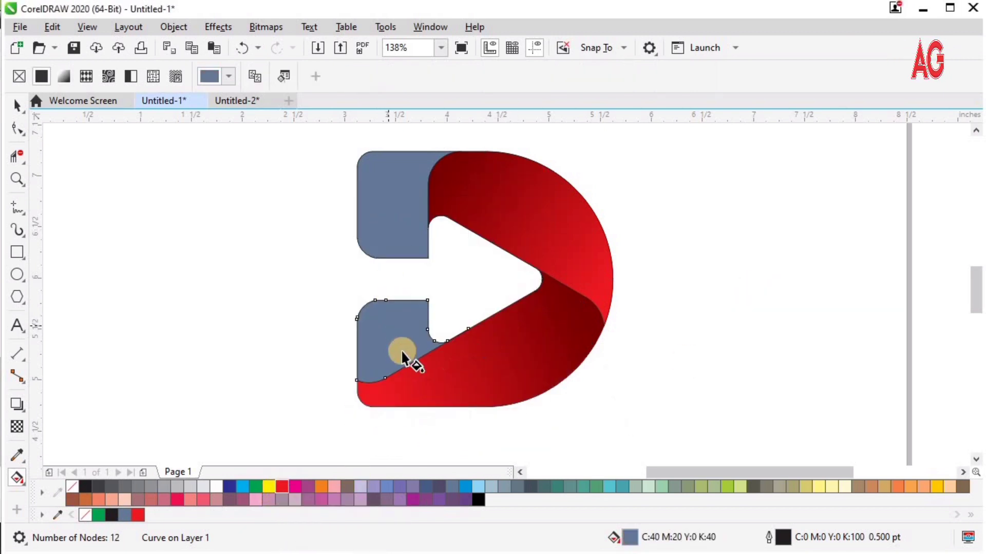
drag(398, 319, 397, 314)
click(407, 304)
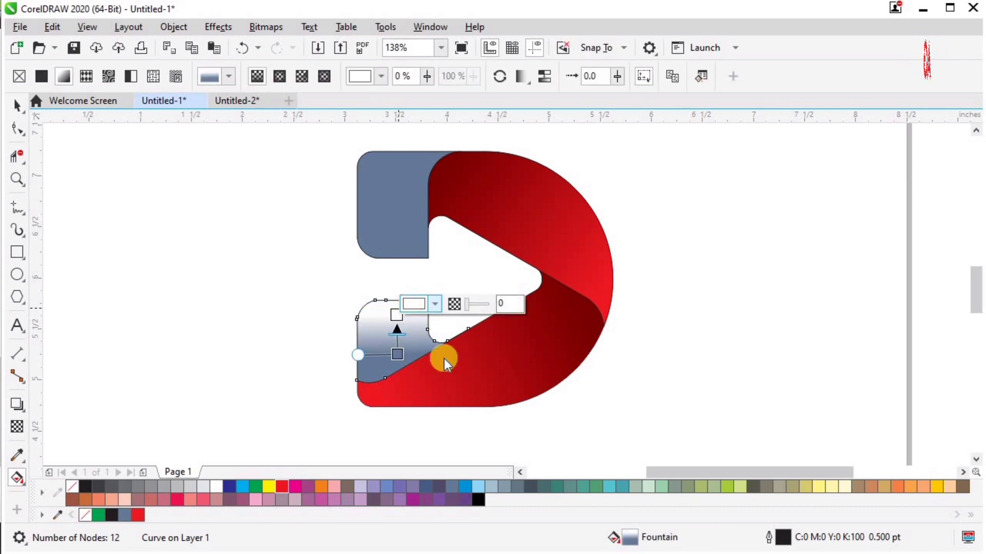
click(551, 529)
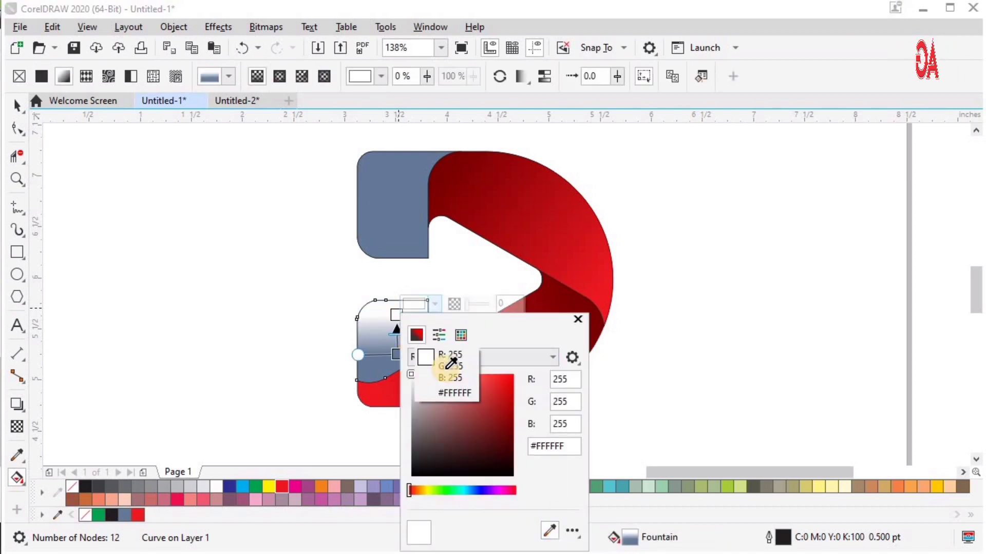
click(282, 486)
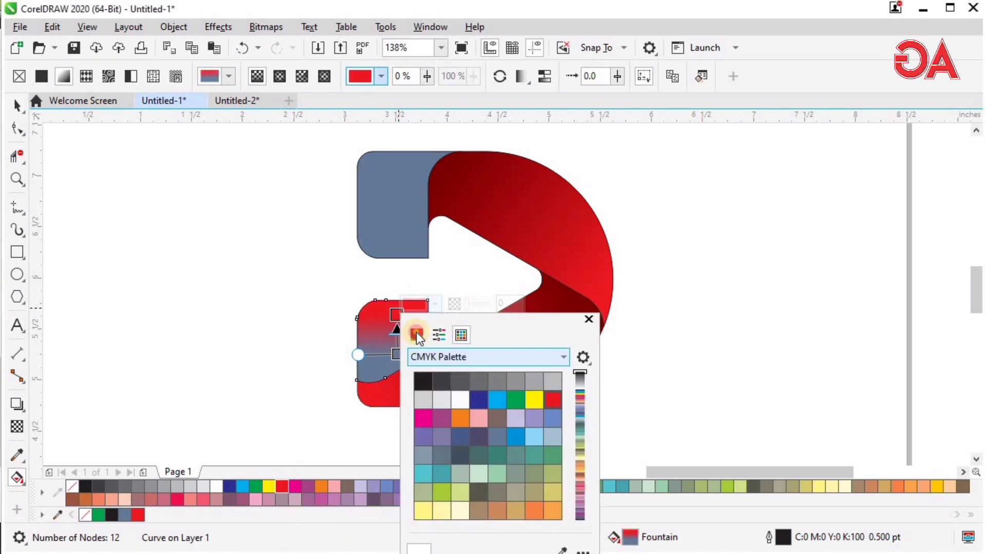
click(416, 335)
click(540, 448)
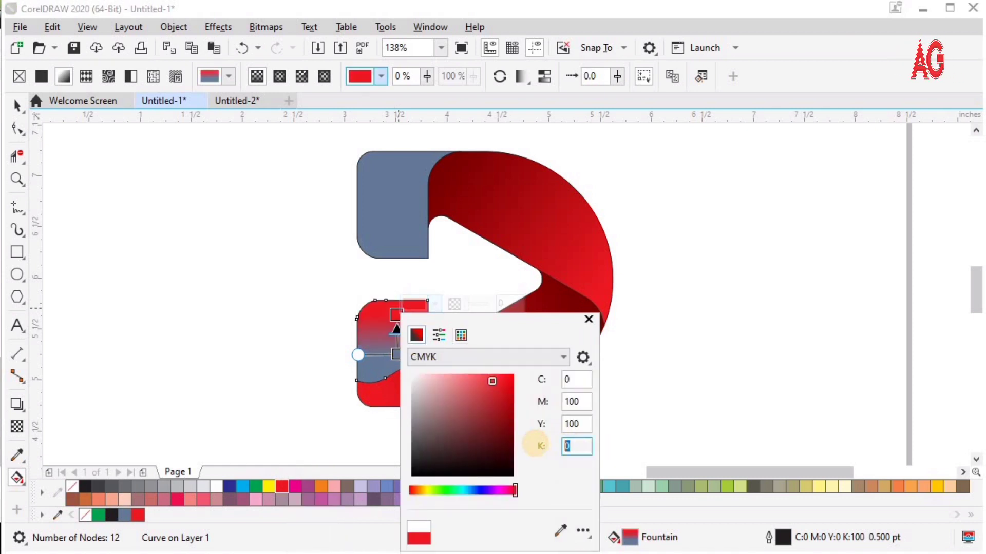
text(60)
key(Return)
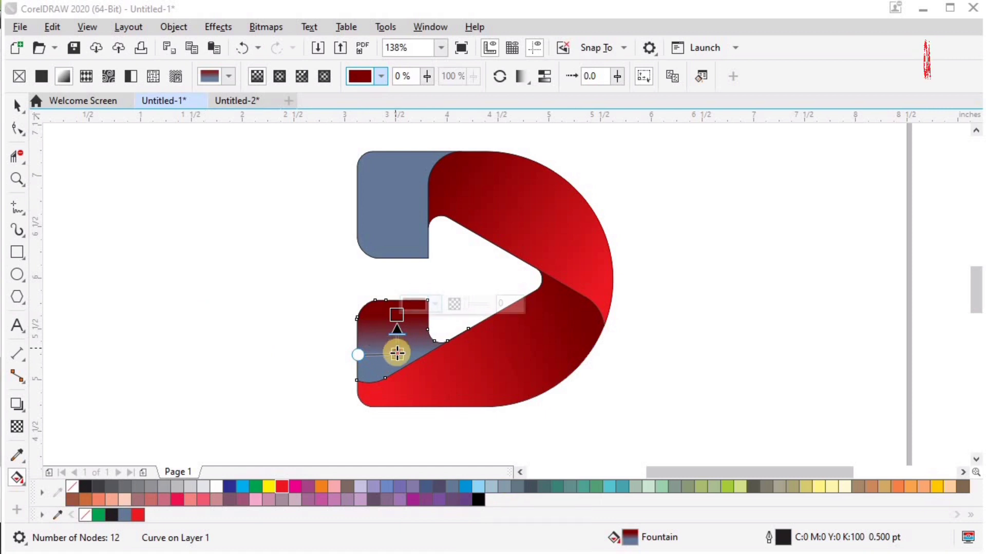
- Move the lower-left section's gradient start down to its bottom edge and colour it with the dark red sampled from the gradient's upper end
drag(397, 354, 386, 373)
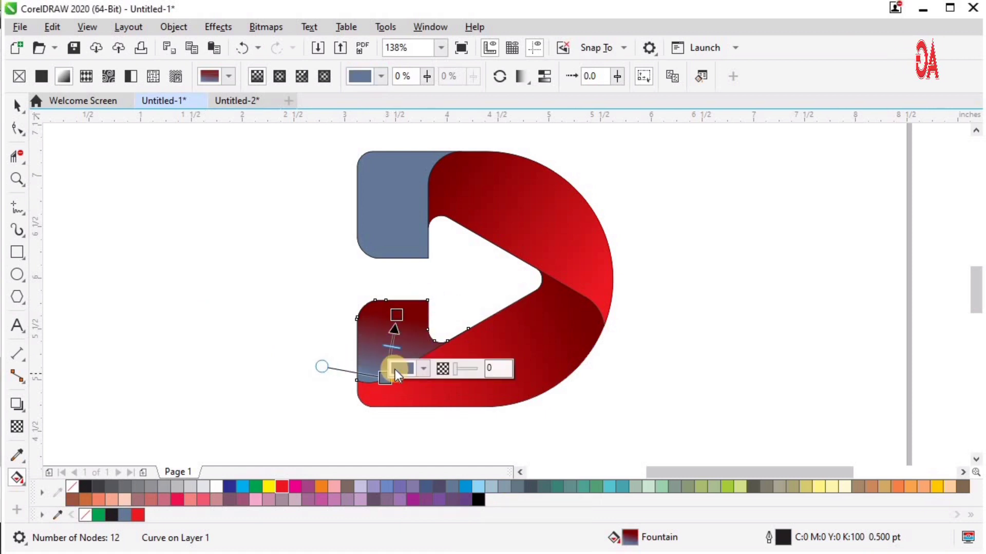
click(396, 368)
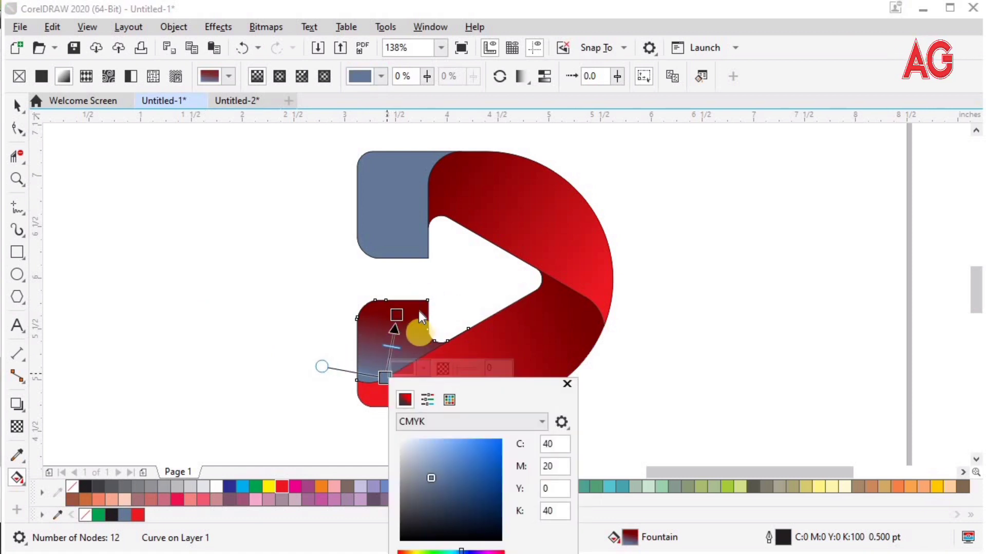
click(391, 321)
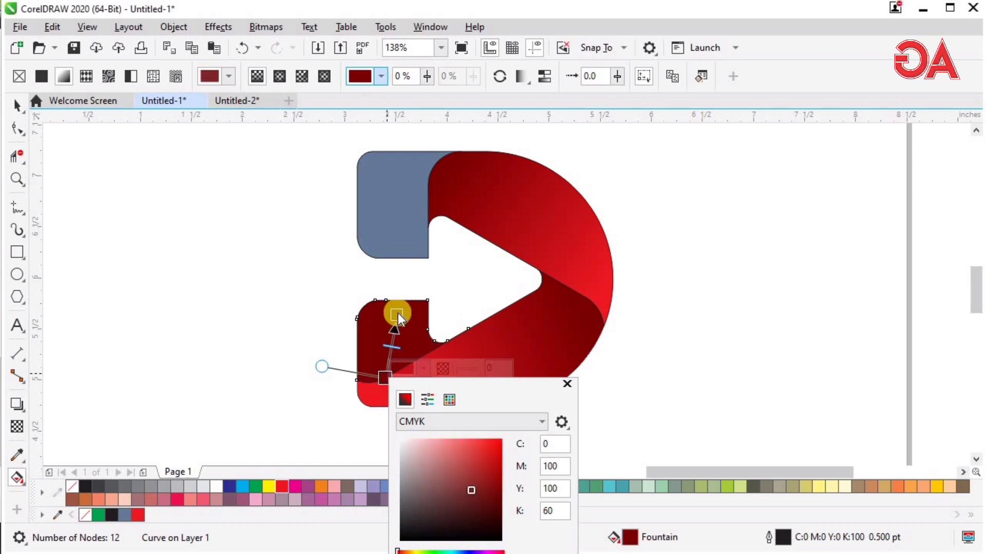
- Change the upper end colour of the lower-left section's gradient to palette red, C:0 M:100 Y:100 K:0
click(398, 313)
click(410, 306)
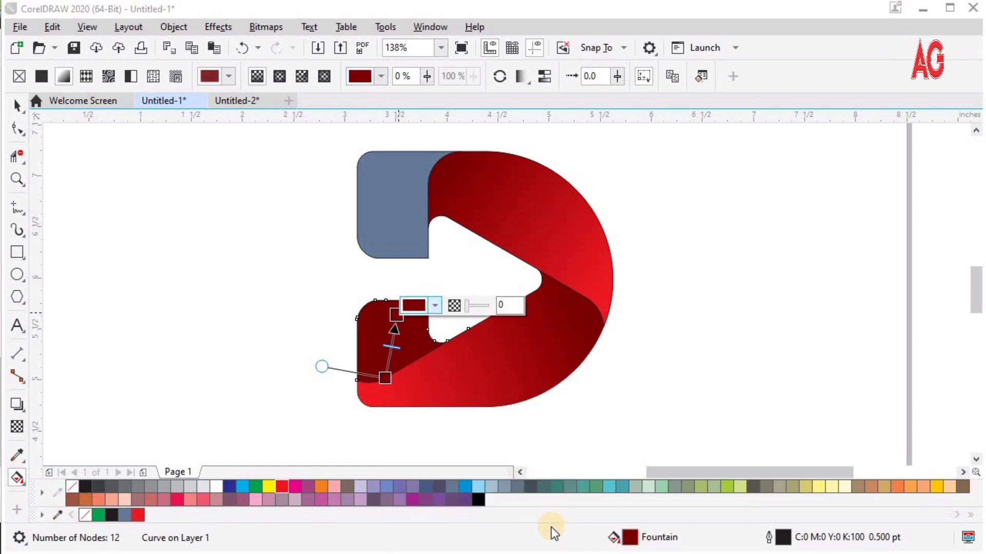
click(550, 532)
click(282, 487)
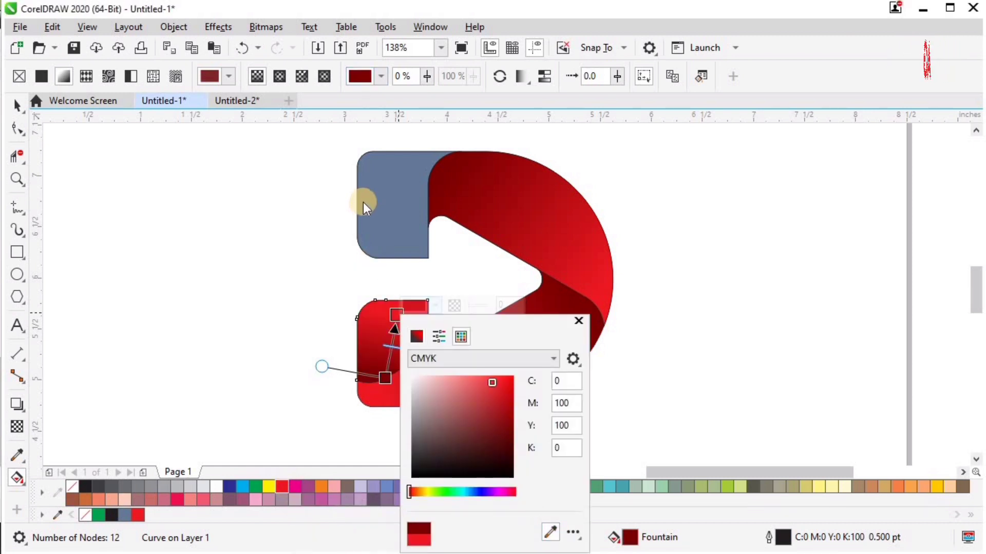
click(406, 287)
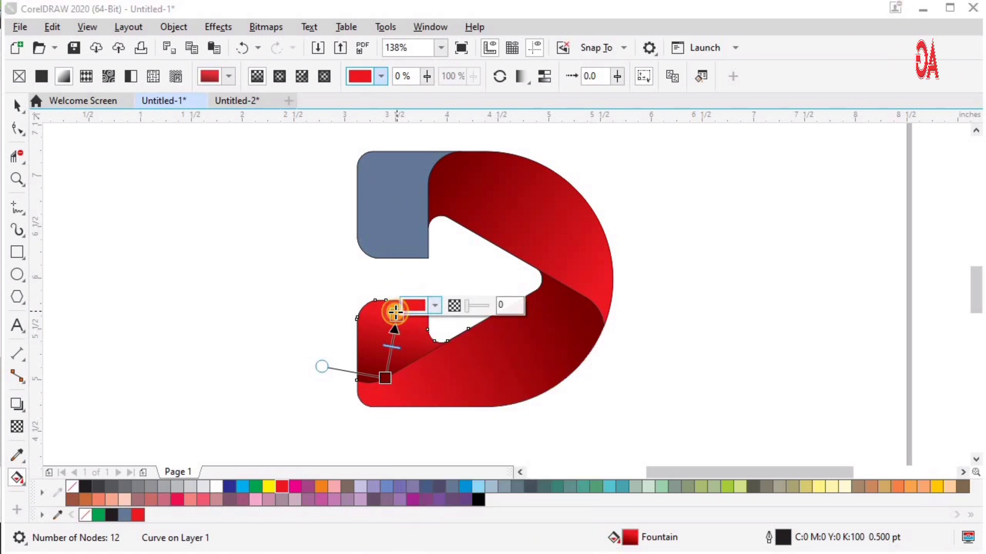
- Apply a linear fountain fill to the upper-left blue-grey section, angled from its lower-left corner to its upper-right part
click(404, 221)
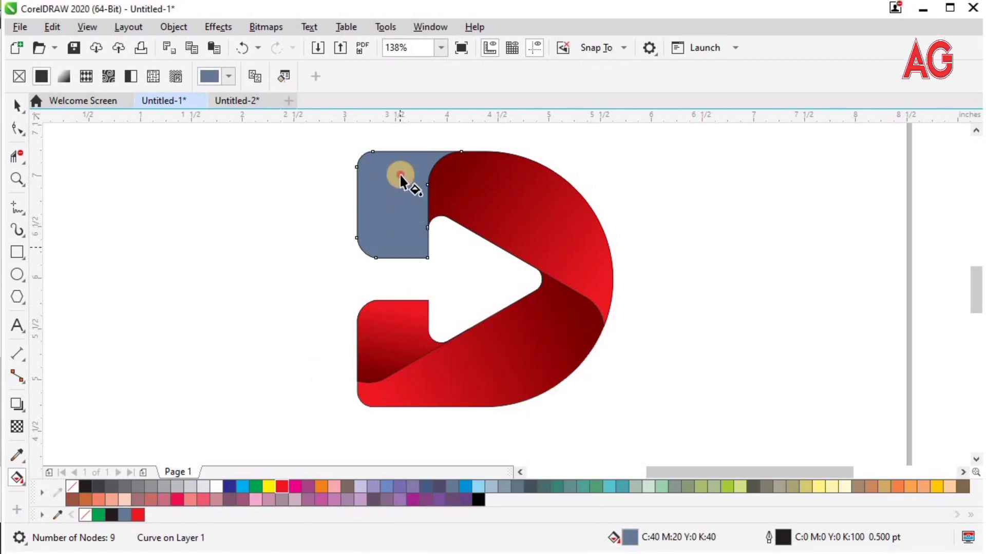
drag(399, 248, 406, 164)
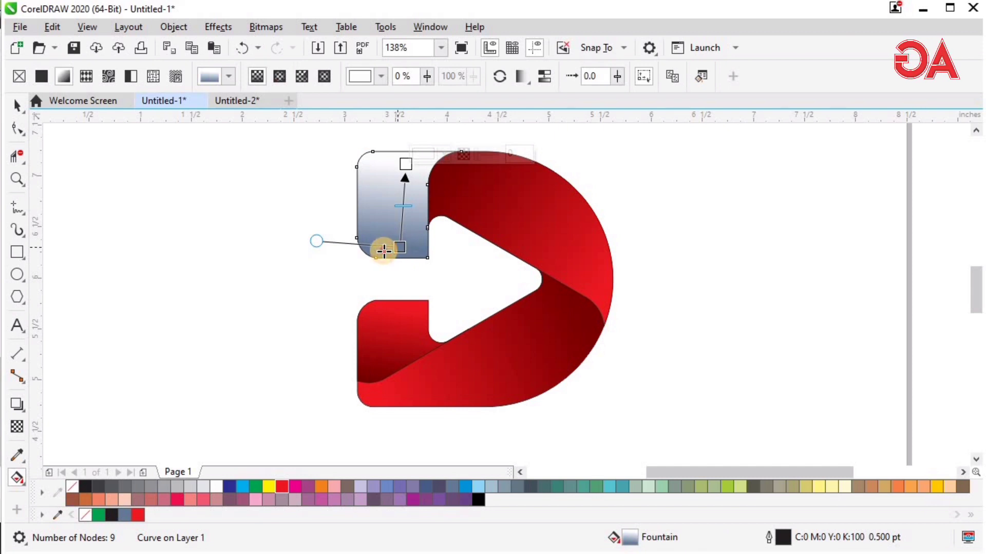
mouse_move(384, 251)
mouse_down()
mouse_move(383, 229)
mouse_move(376, 257)
mouse_up()
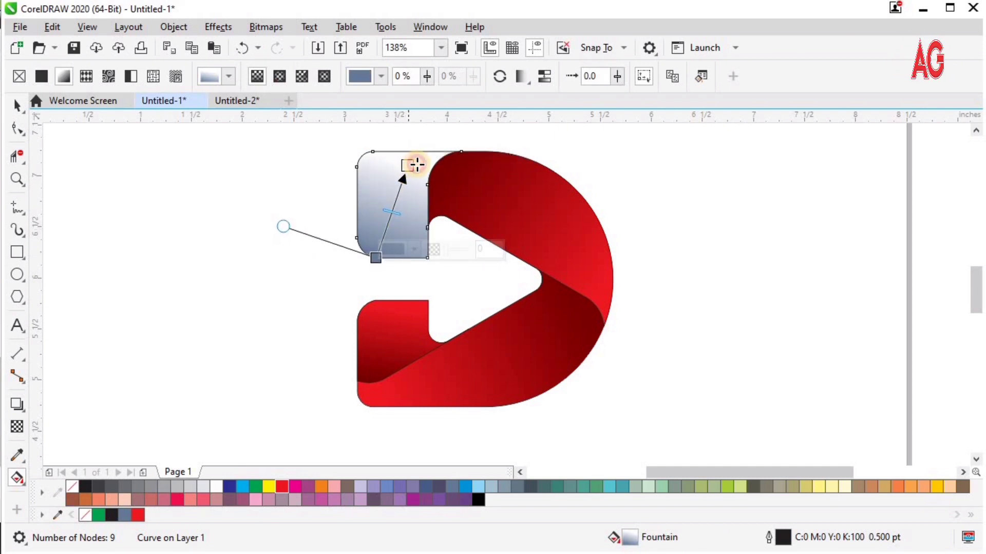
drag(410, 165, 419, 164)
- Sample palette red as the end colour of the upper-left section's fountain fill
click(439, 152)
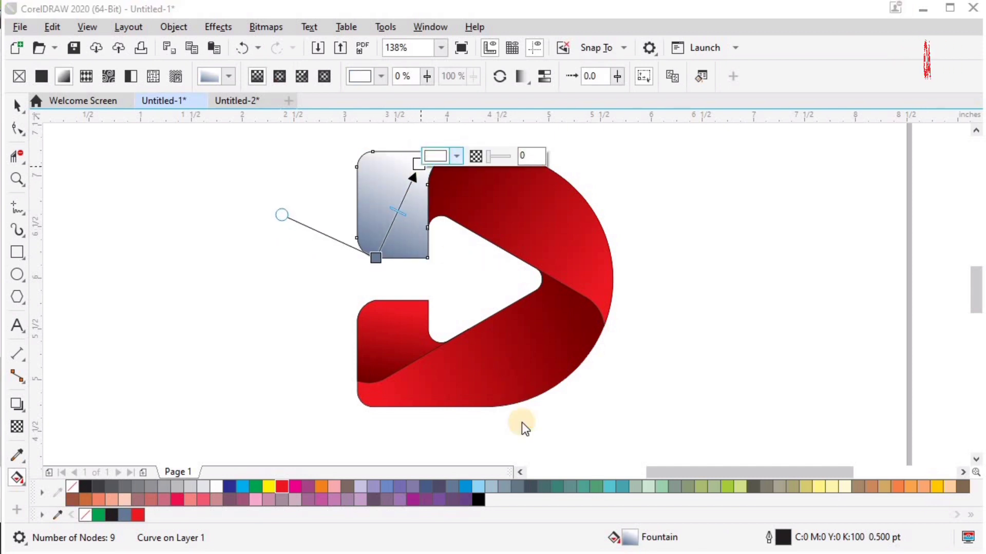
click(570, 382)
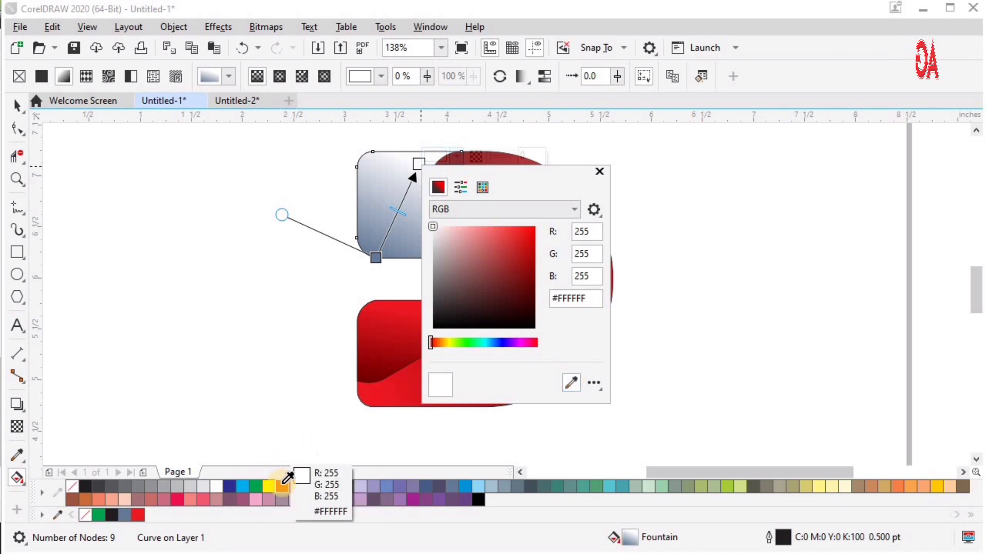
click(282, 486)
- Set the start colour of the upper-left section's fountain fill to dark red, C:0 M:100 Y:100 K:60
click(373, 255)
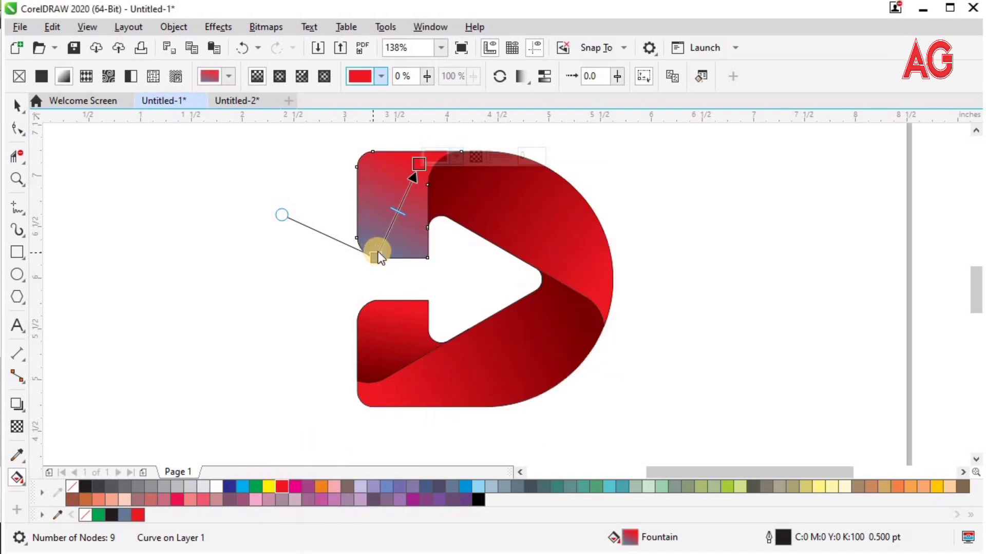
click(400, 250)
click(537, 478)
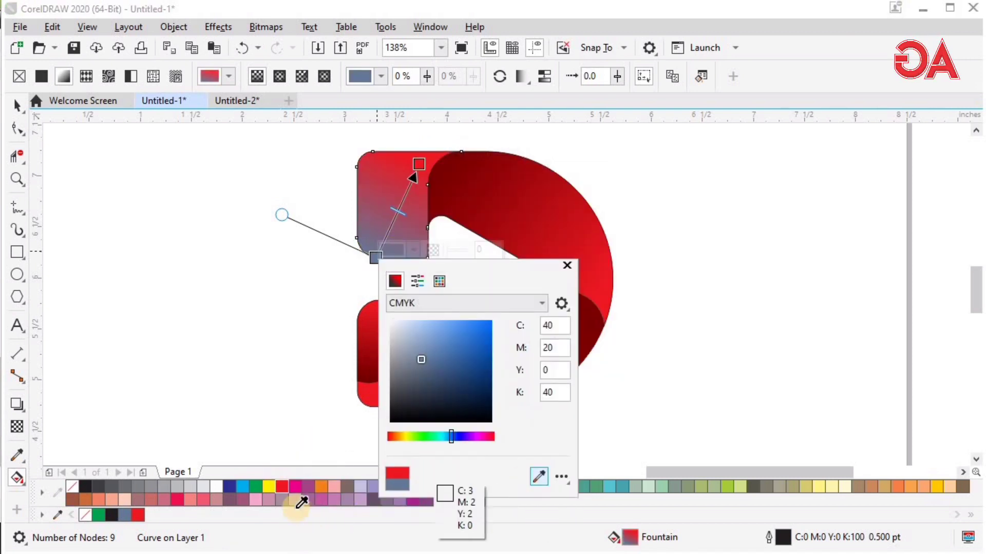
click(283, 485)
click(394, 281)
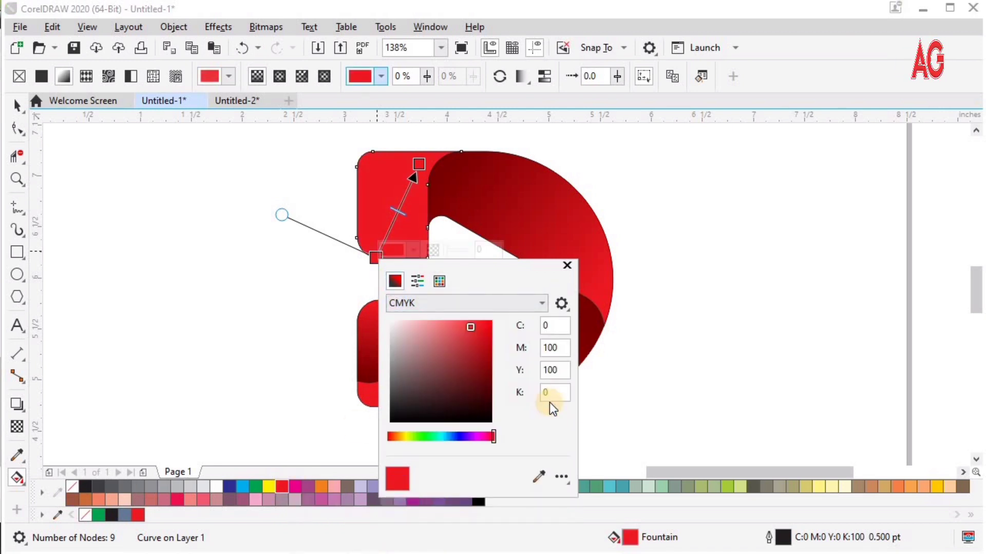
text(60)
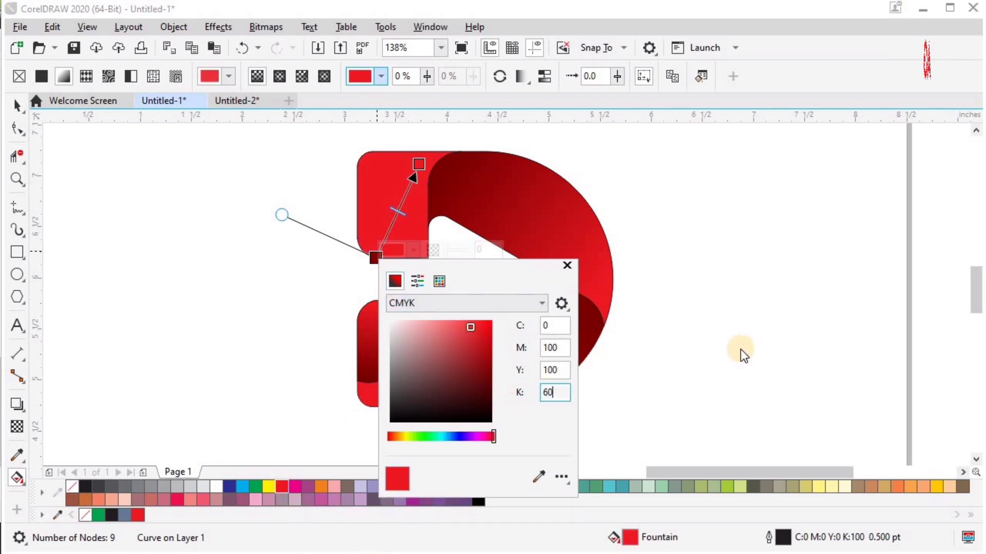
key(Return)
click(743, 303)
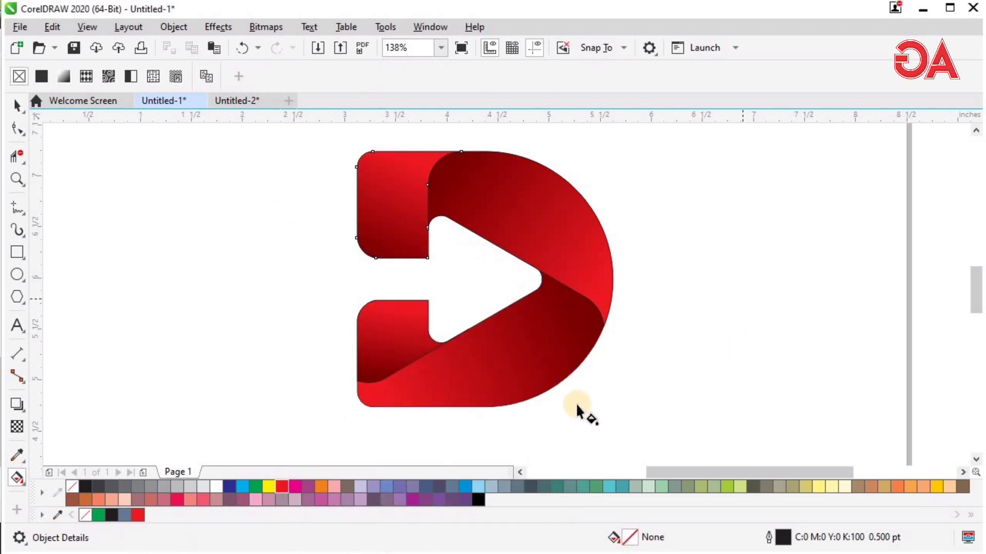
- Remove the outline from all four sections of the D
click(389, 352)
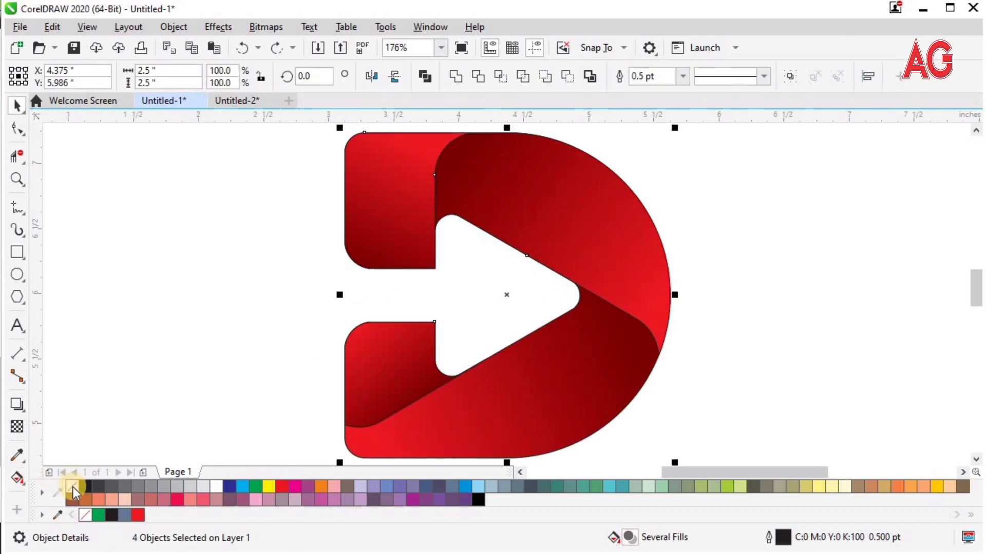
right_click(86, 488)
click(260, 303)
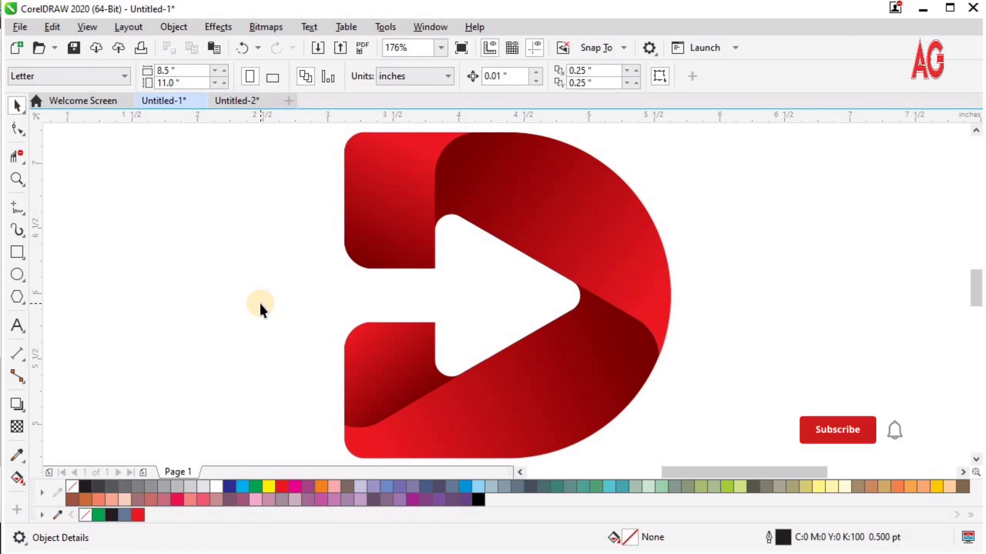
key(F4)
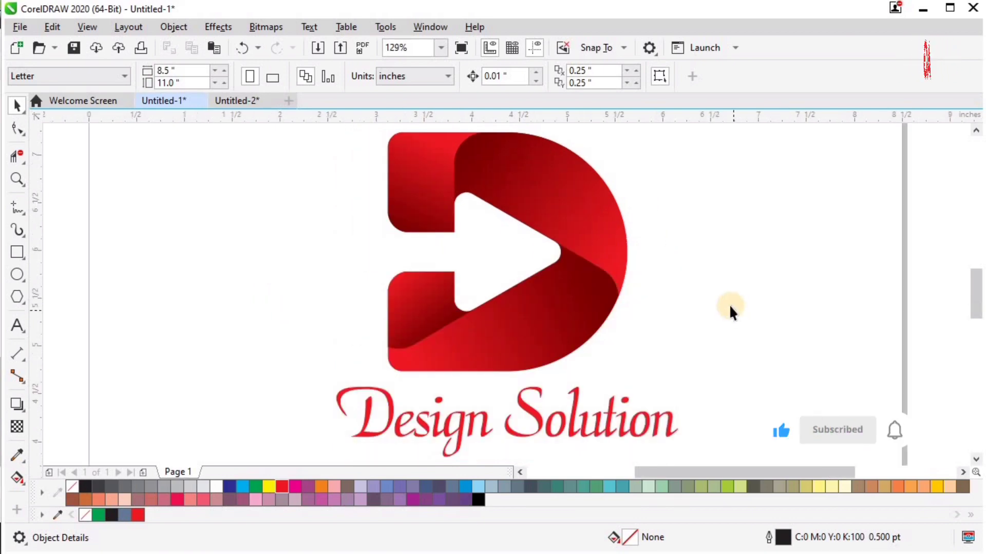